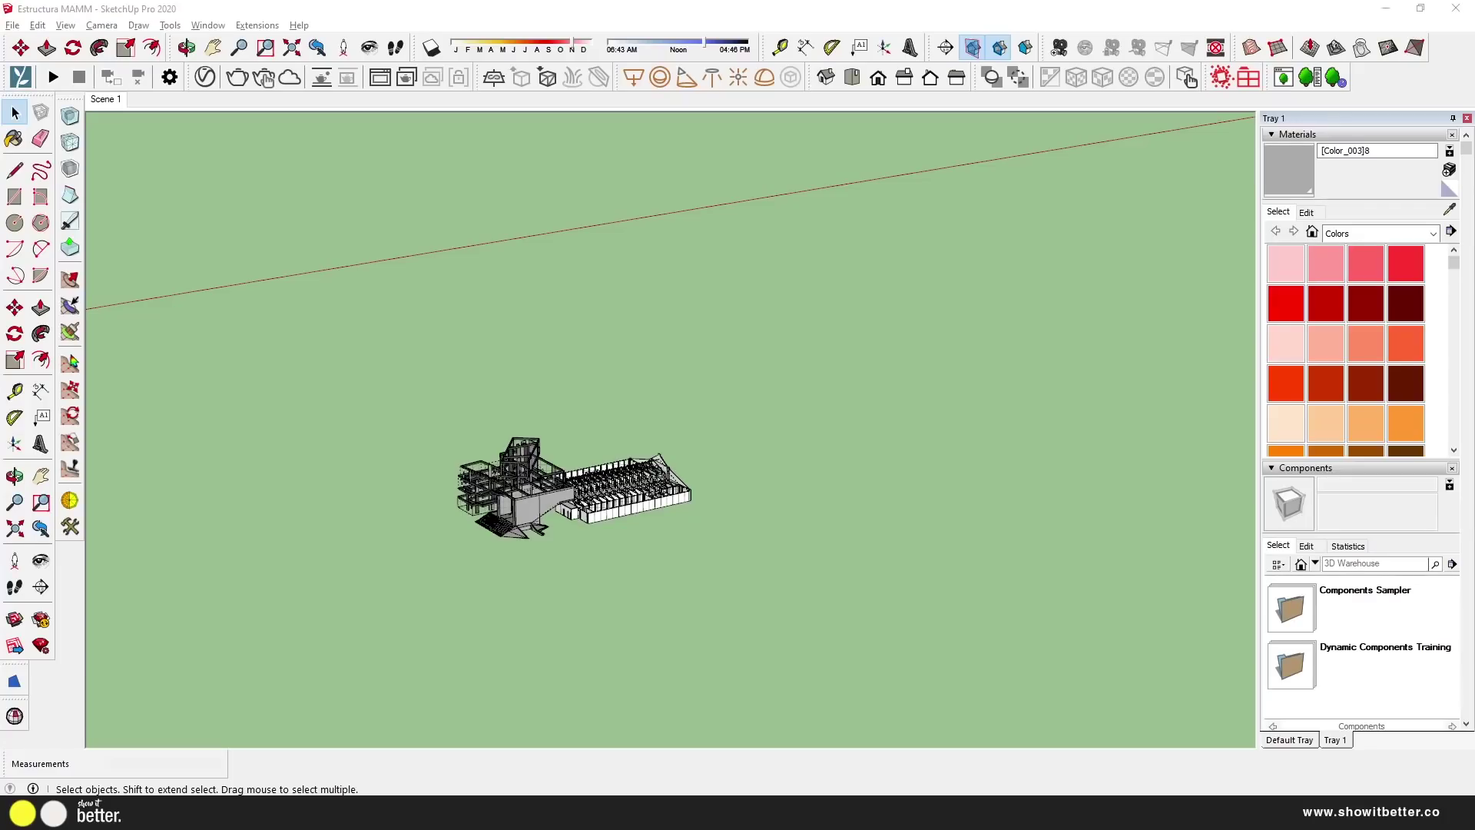
- Draw a large rectangular ground plane around the building and make its face and edges a group
{"action": "middle_click_drag", "start_coordinate": [575, 488], "coordinate": [662, 455]}
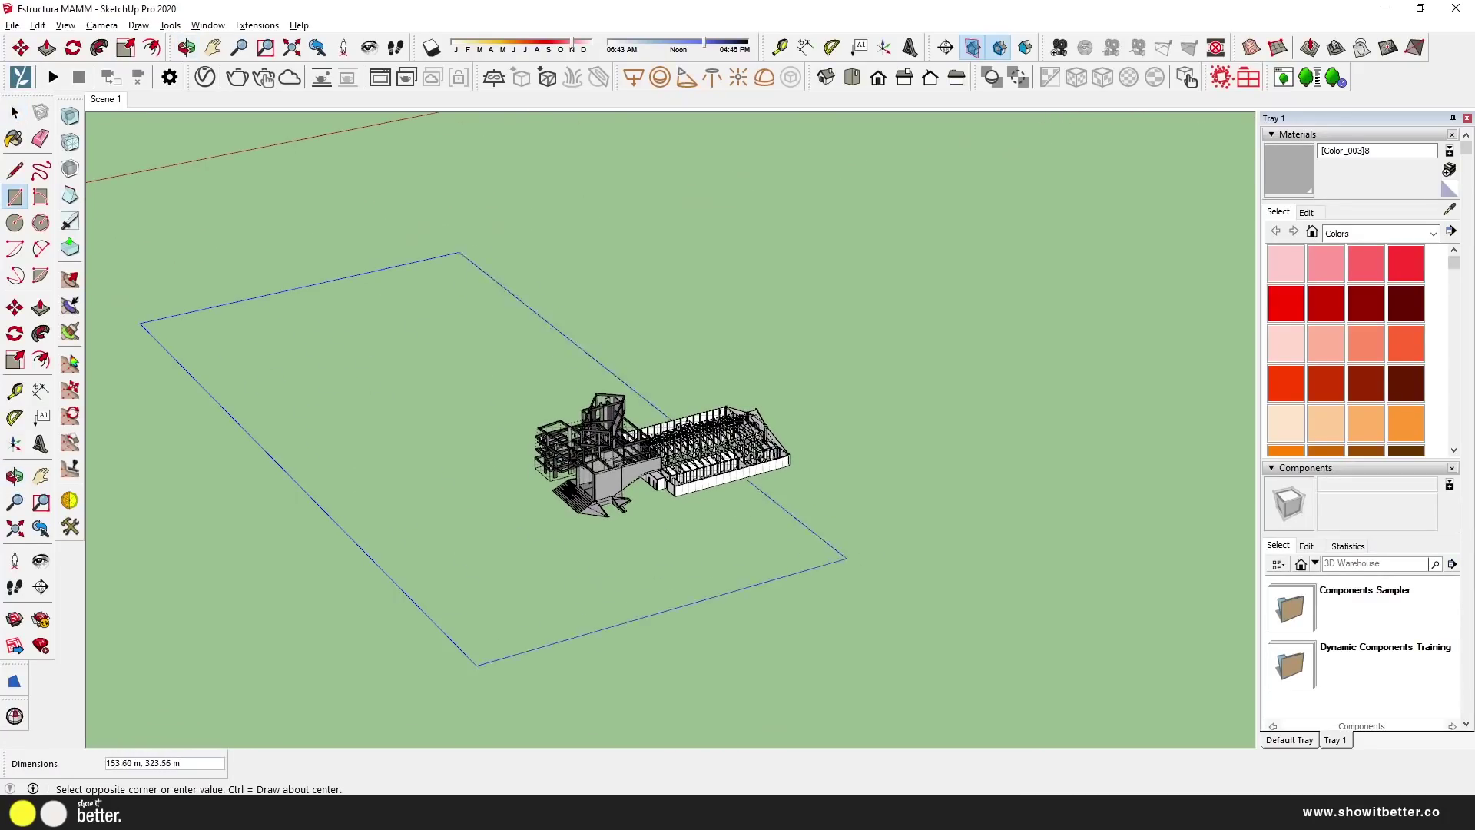
{"action": "left_click", "coordinate": [1127, 568]}
{"action": "key", "text": "space"}
{"action": "scroll", "coordinate": [692, 499], "scroll_direction": "down", "scroll_amount": 2}
{"action": "double_click", "coordinate": [738, 526]}
{"action": "right_click", "coordinate": [738, 527]}
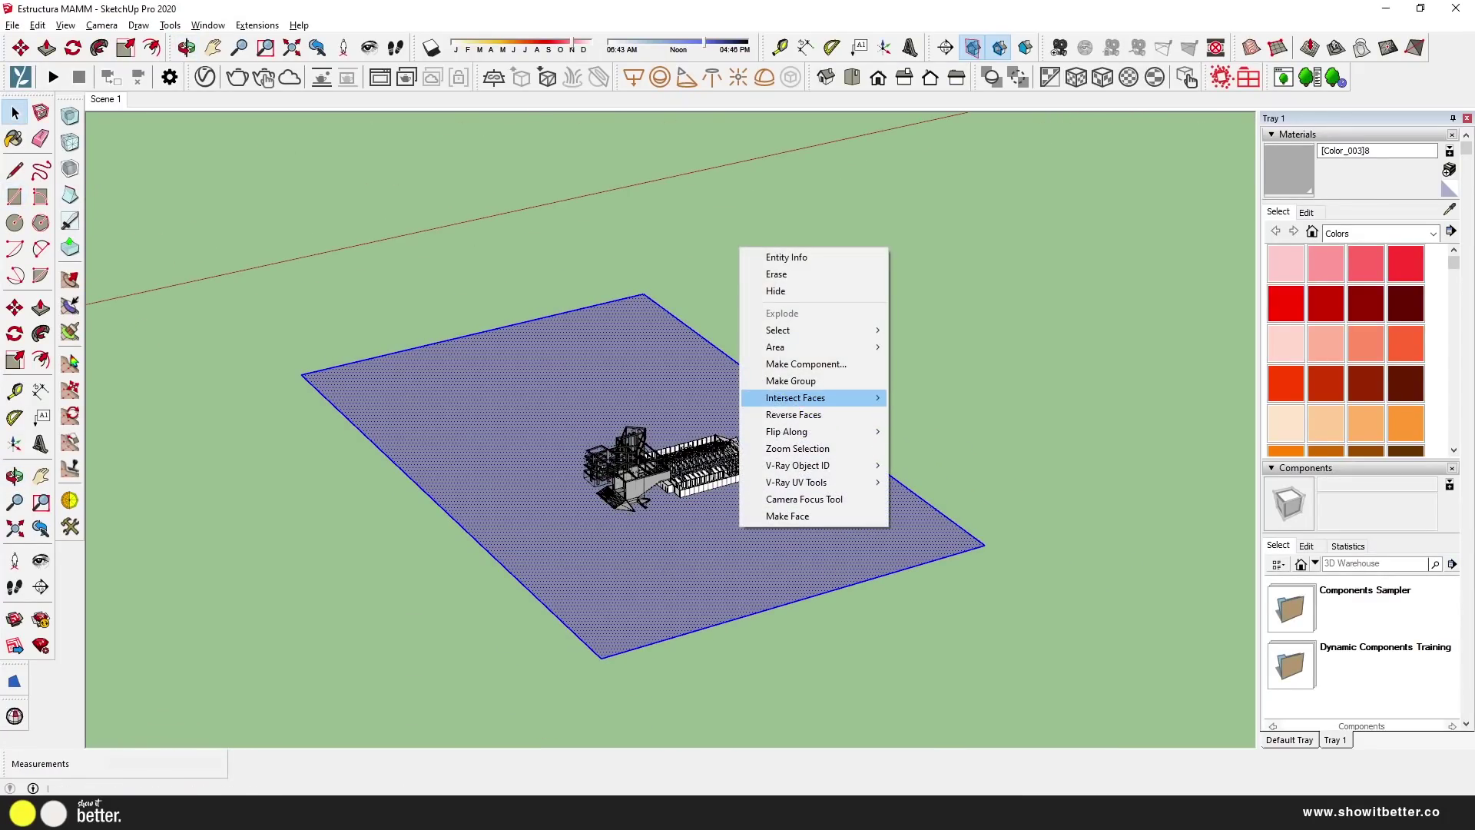
{"action": "left_click", "coordinate": [791, 381]}
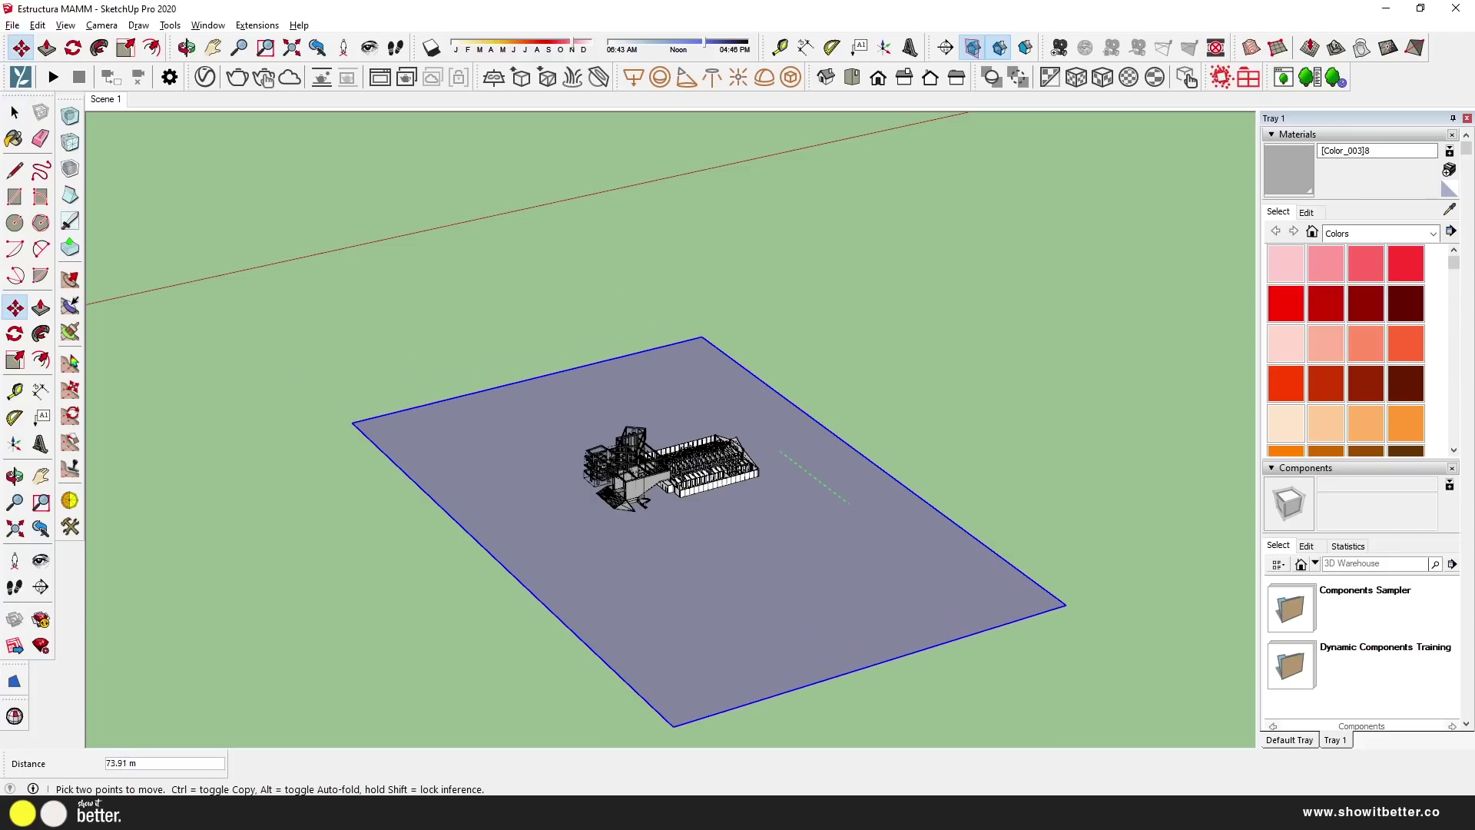
- Move the ground plane group so it surrounds the building and reverse its face
{"action": "key", "text": "space"}
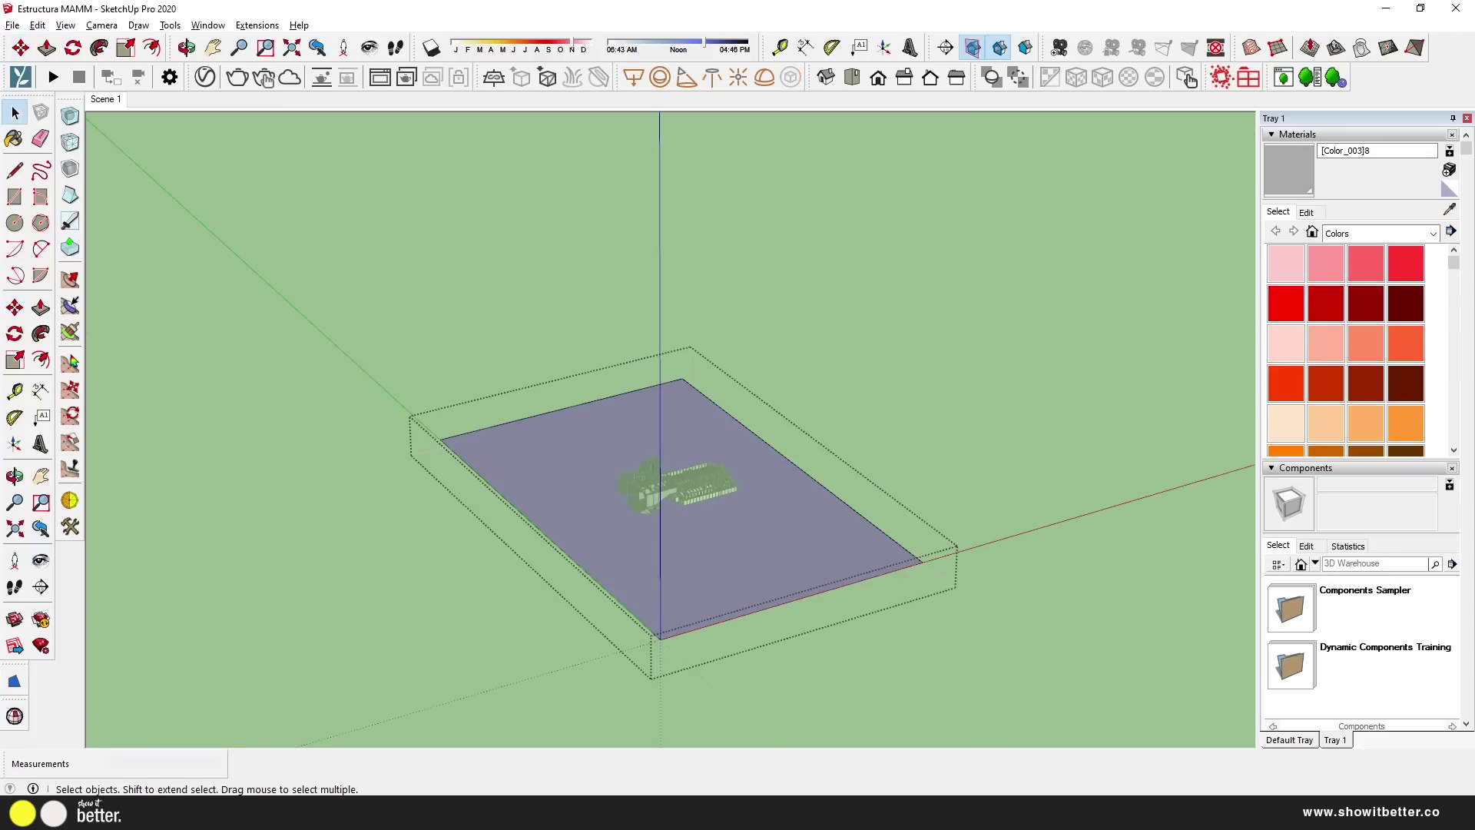
{"action": "right_click", "coordinate": [688, 561]}
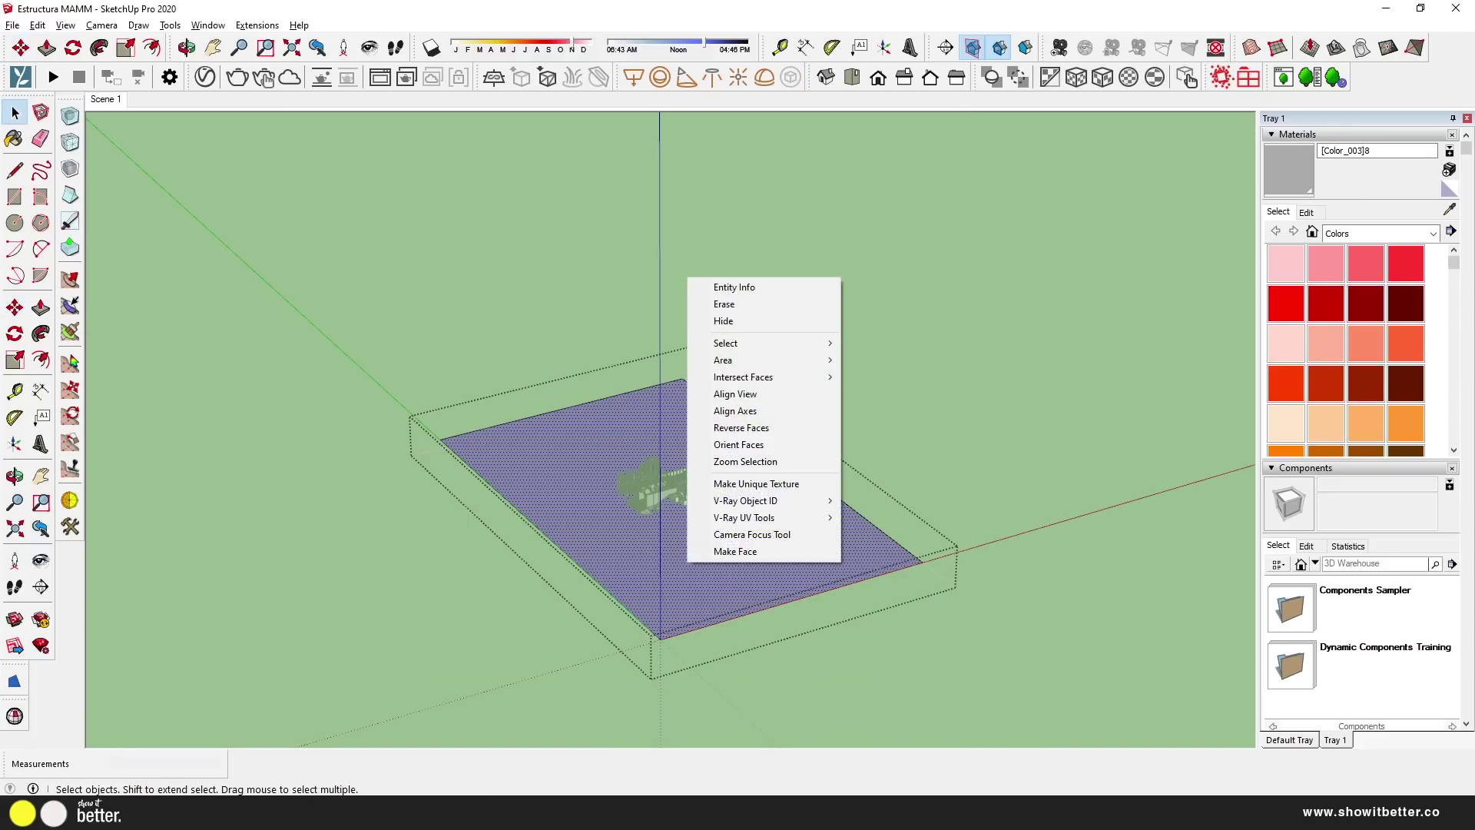
{"action": "left_click", "coordinate": [741, 427]}
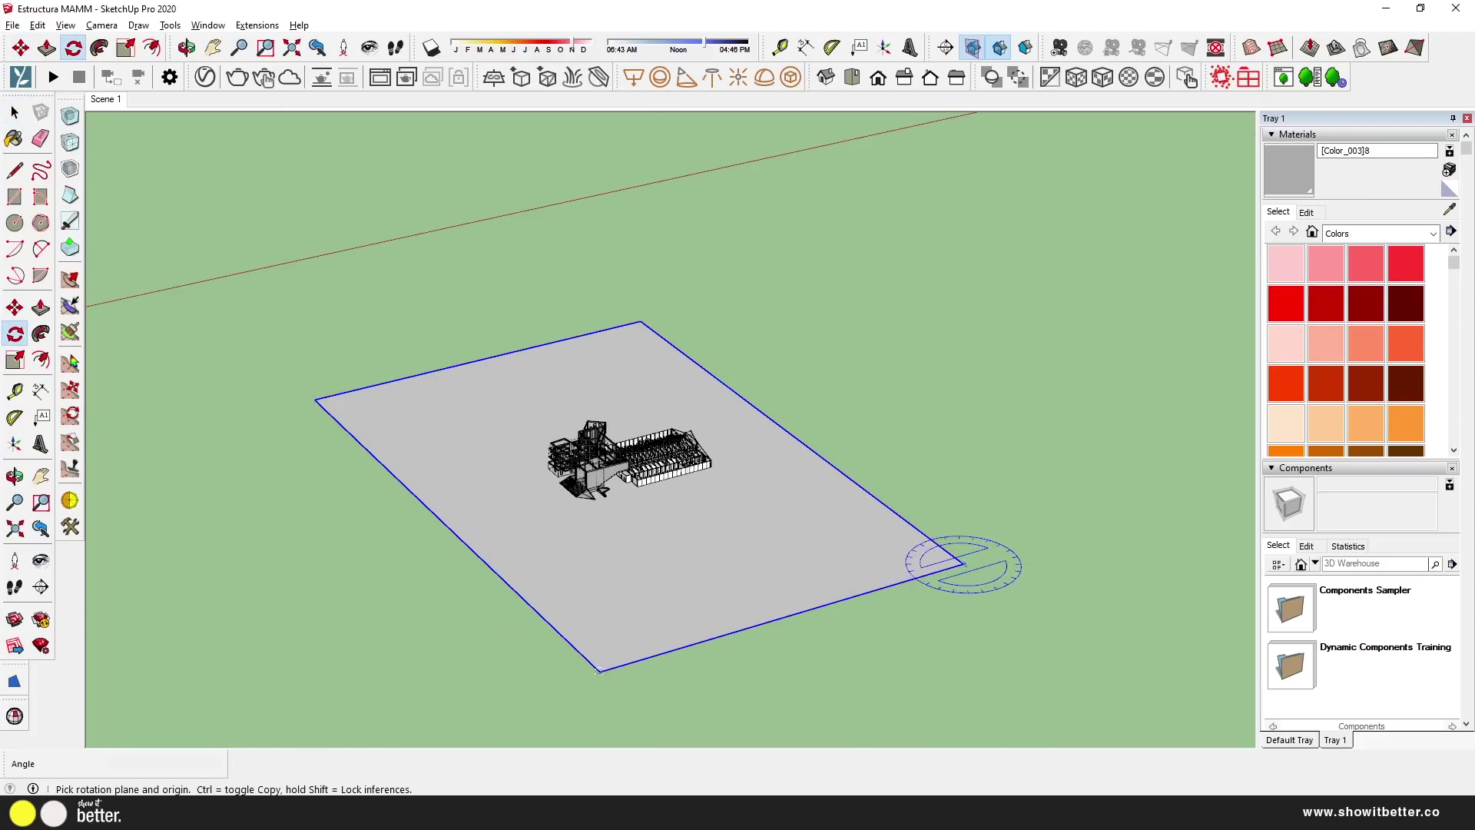
- Rotate a copy of the ground plane upright about its long far edge to form a vertical backdrop wall
{"action": "left_click", "coordinate": [859, 594]}
{"action": "key", "text": "ctrl"}
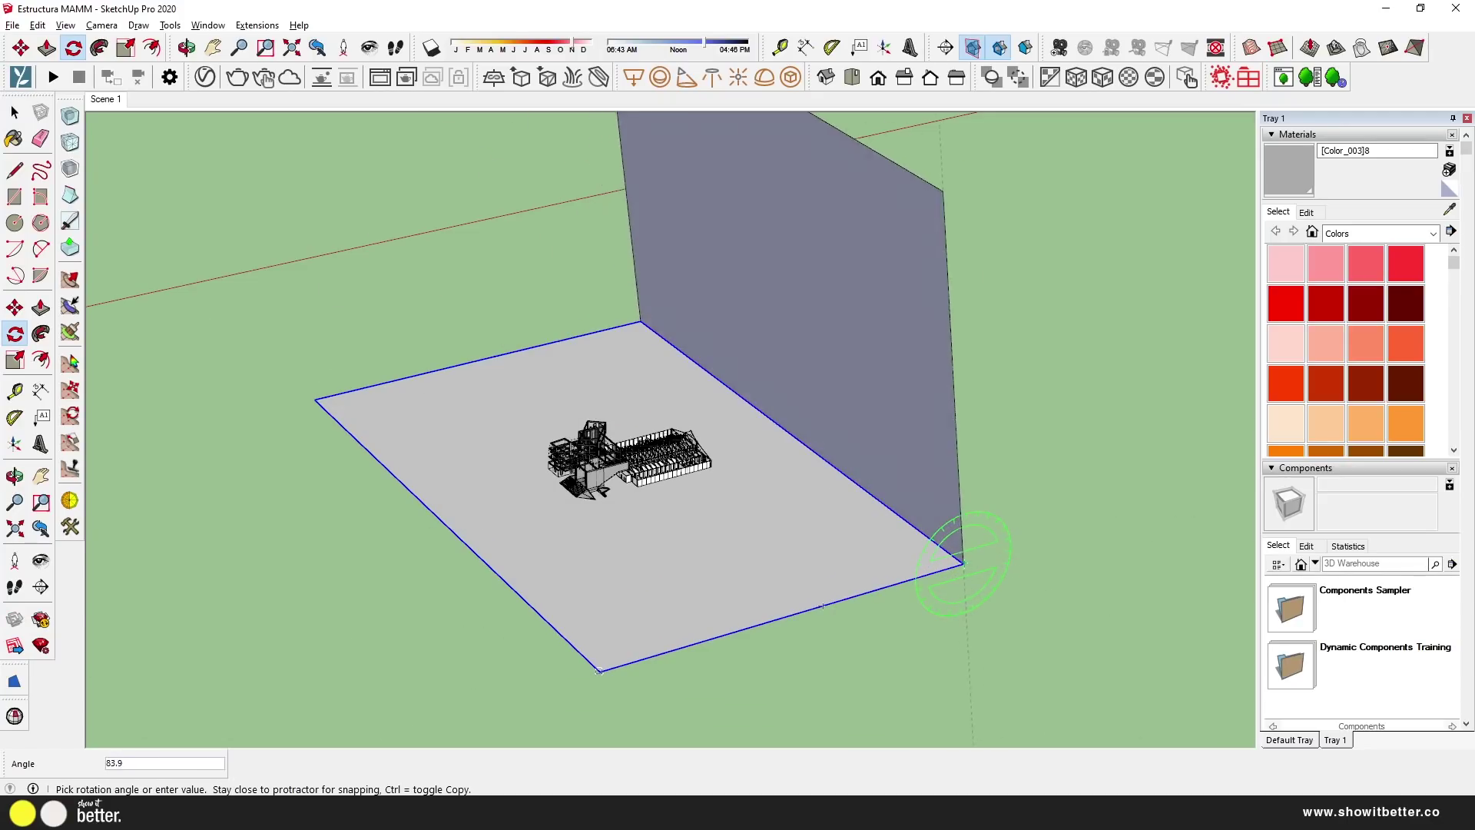
{"action": "left_click", "coordinate": [970, 454]}
{"action": "key", "text": "space"}
- Reverse the face inside the vertical backdrop wall group so its front side faces the building
{"action": "double_click", "coordinate": [918, 414]}
{"action": "right_click", "coordinate": [920, 409]}
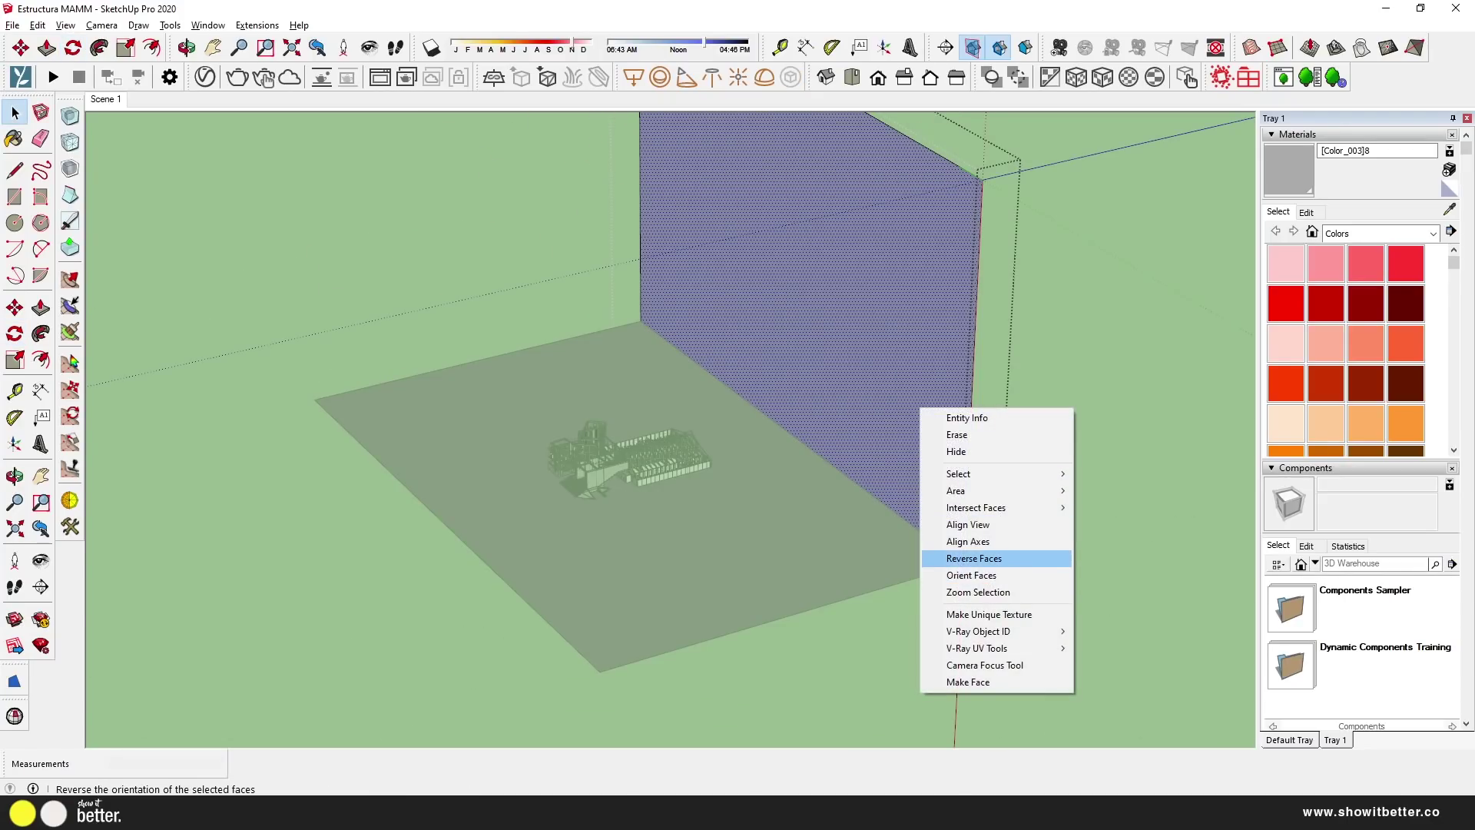
{"action": "left_click", "coordinate": [974, 558]}
{"action": "key", "text": "Escape"}
- Move the ground plane's front edge, opposite the backdrop wall, outward by about 177 m to enlarge the ground
{"action": "scroll", "coordinate": [578, 455], "scroll_direction": "up", "scroll_amount": 3}
{"action": "middle_click_drag", "start_coordinate": [578, 454], "coordinate": [999, 223]}
{"action": "scroll", "coordinate": [1060, 176], "scroll_direction": "up", "scroll_amount": 4}
{"action": "middle_click_drag", "start_coordinate": [600, 553], "coordinate": [653, 469]}
{"action": "scroll", "coordinate": [641, 557], "scroll_direction": "down", "scroll_amount": 9}
{"action": "middle_click_drag", "start_coordinate": [641, 557], "coordinate": [523, 607]}
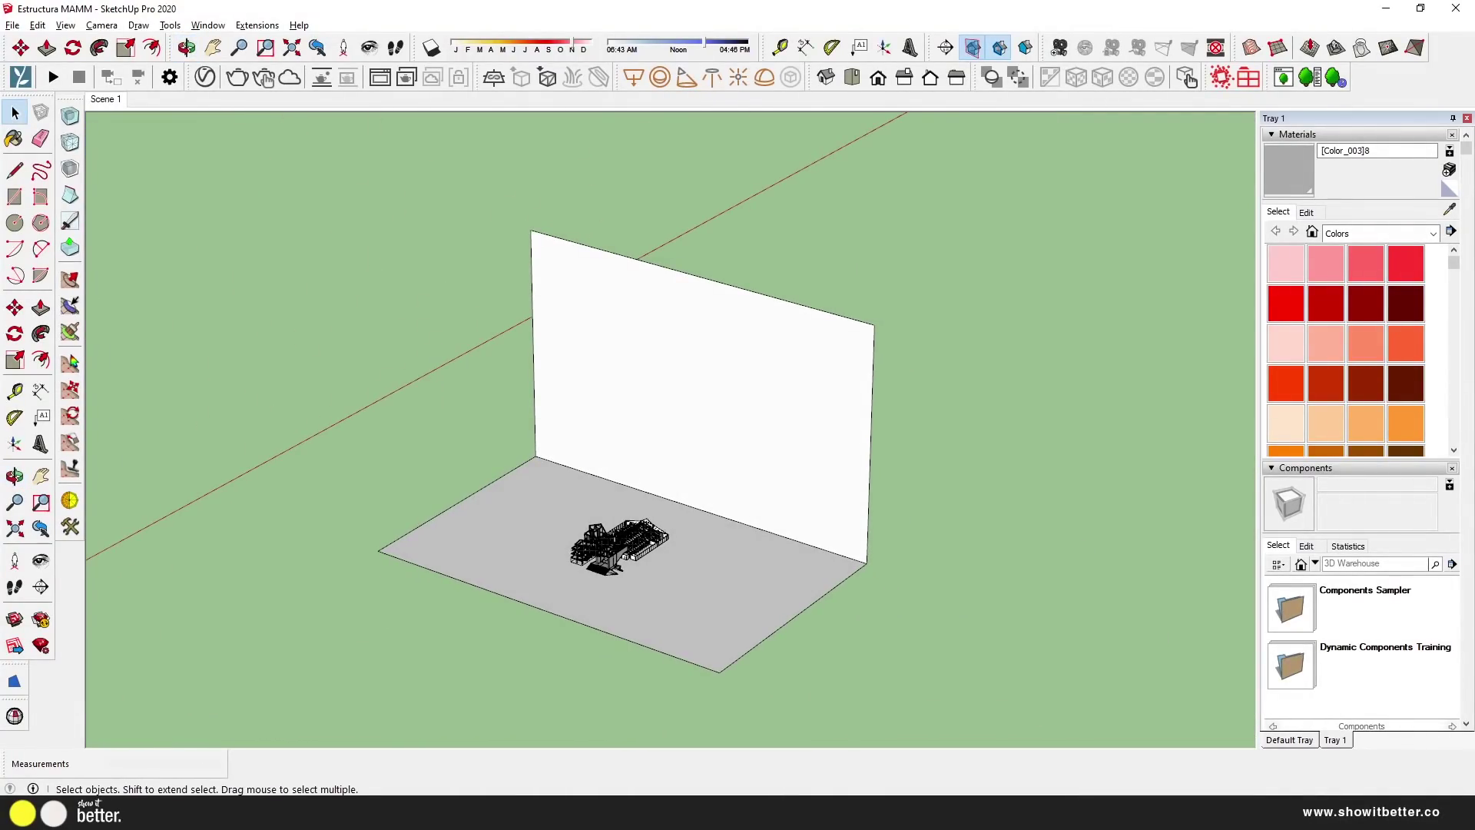
{"action": "double_click", "coordinate": [530, 584]}
{"action": "left_click", "coordinate": [544, 610]}
{"action": "key", "text": "m"}
{"action": "left_click", "coordinate": [544, 610]}
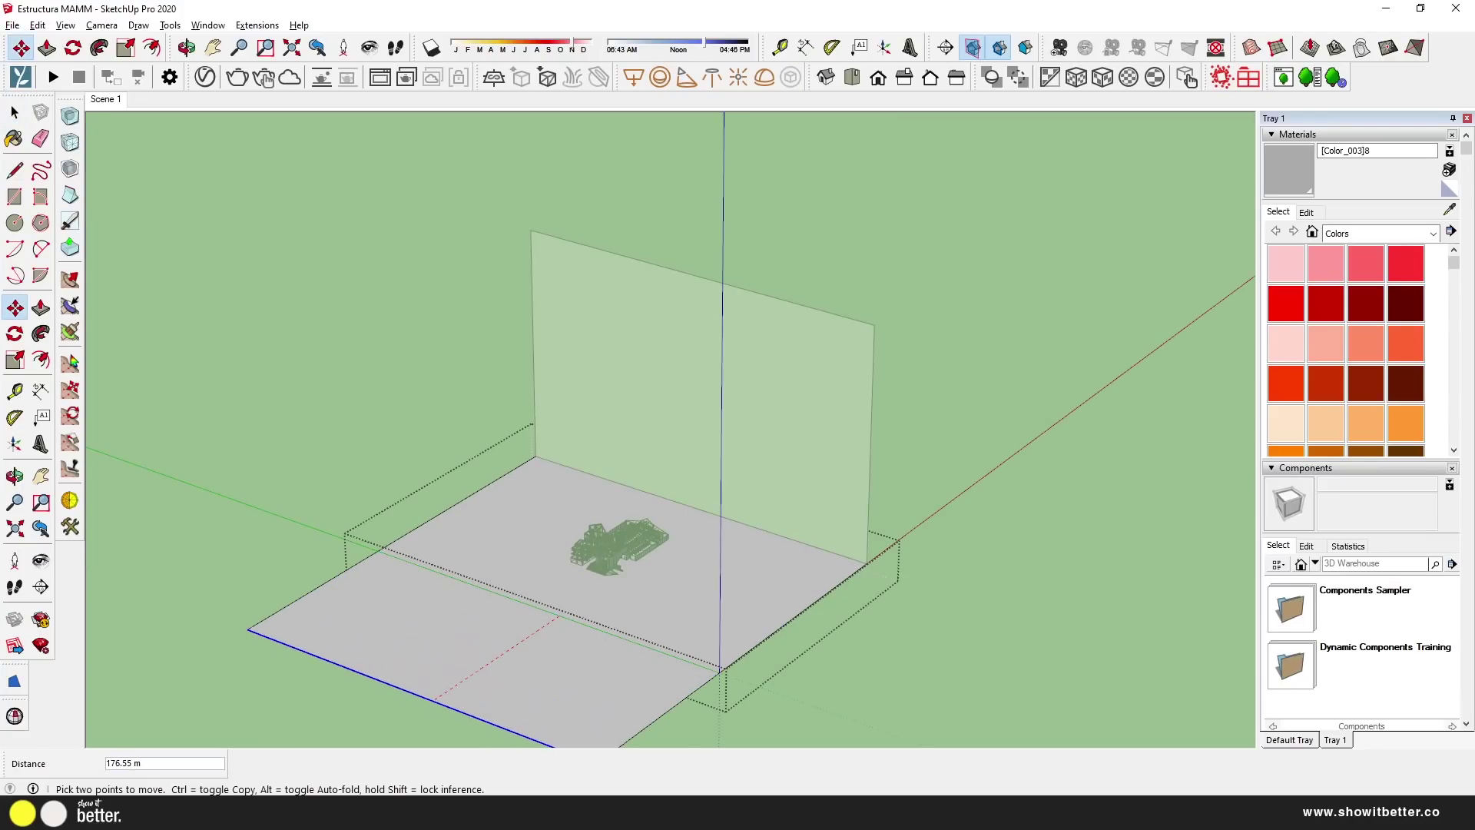
{"action": "left_click", "coordinate": [424, 693]}
{"action": "key", "text": "space"}
{"action": "key", "text": "Escape"}
- Place a standing person component in front of the stairs and add a walking person component nearby
{"action": "scroll", "coordinate": [609, 529], "scroll_direction": "up", "scroll_amount": 4}
{"action": "middle_click_drag", "start_coordinate": [608, 530], "coordinate": [672, 440]}
{"action": "scroll", "coordinate": [684, 507], "scroll_direction": "up", "scroll_amount": 2}
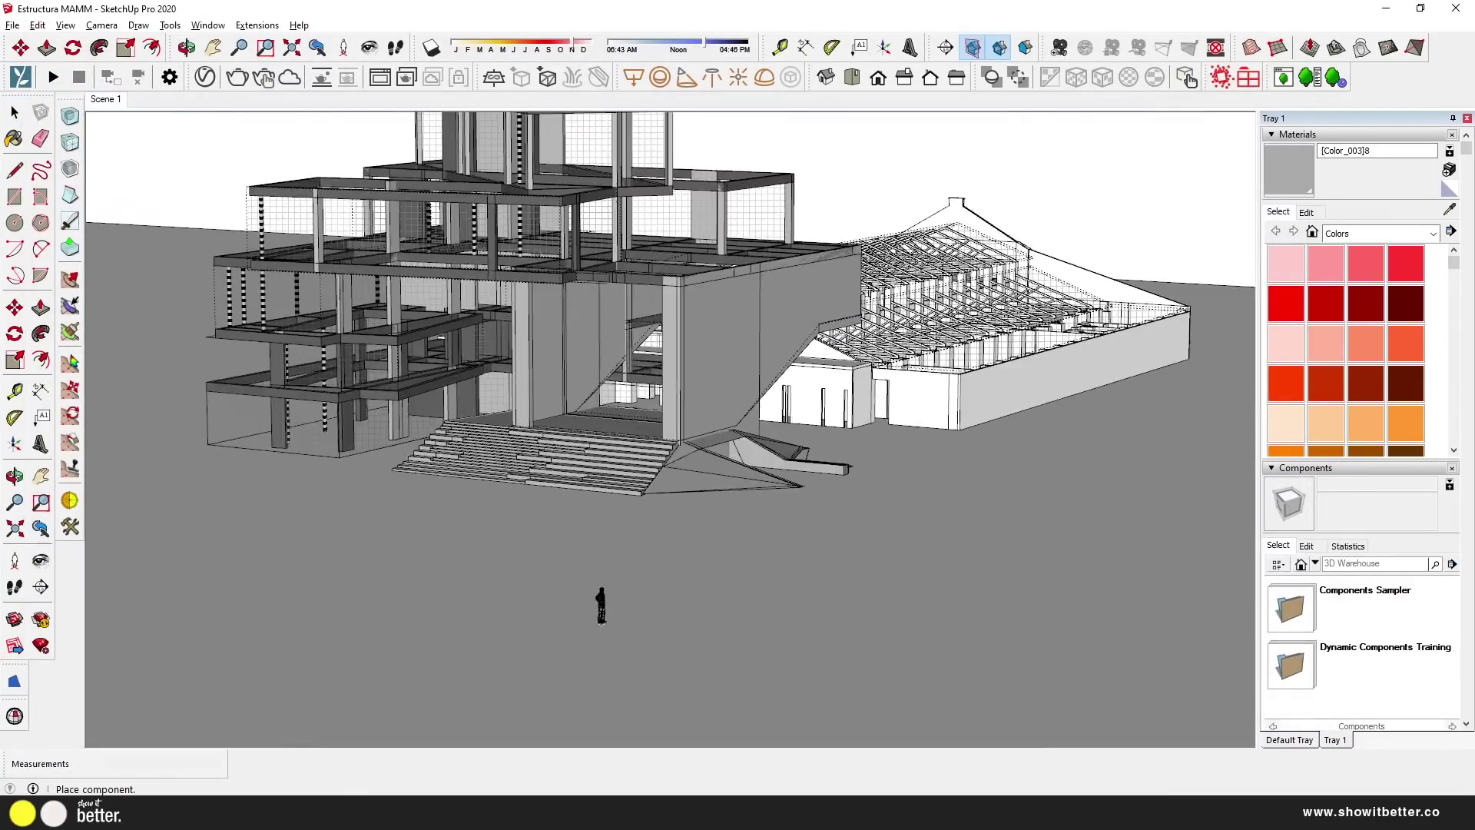
{"action": "left_click", "coordinate": [602, 607]}
{"action": "scroll", "coordinate": [602, 607], "scroll_direction": "up", "scroll_amount": 6}
{"action": "key", "text": "q"}
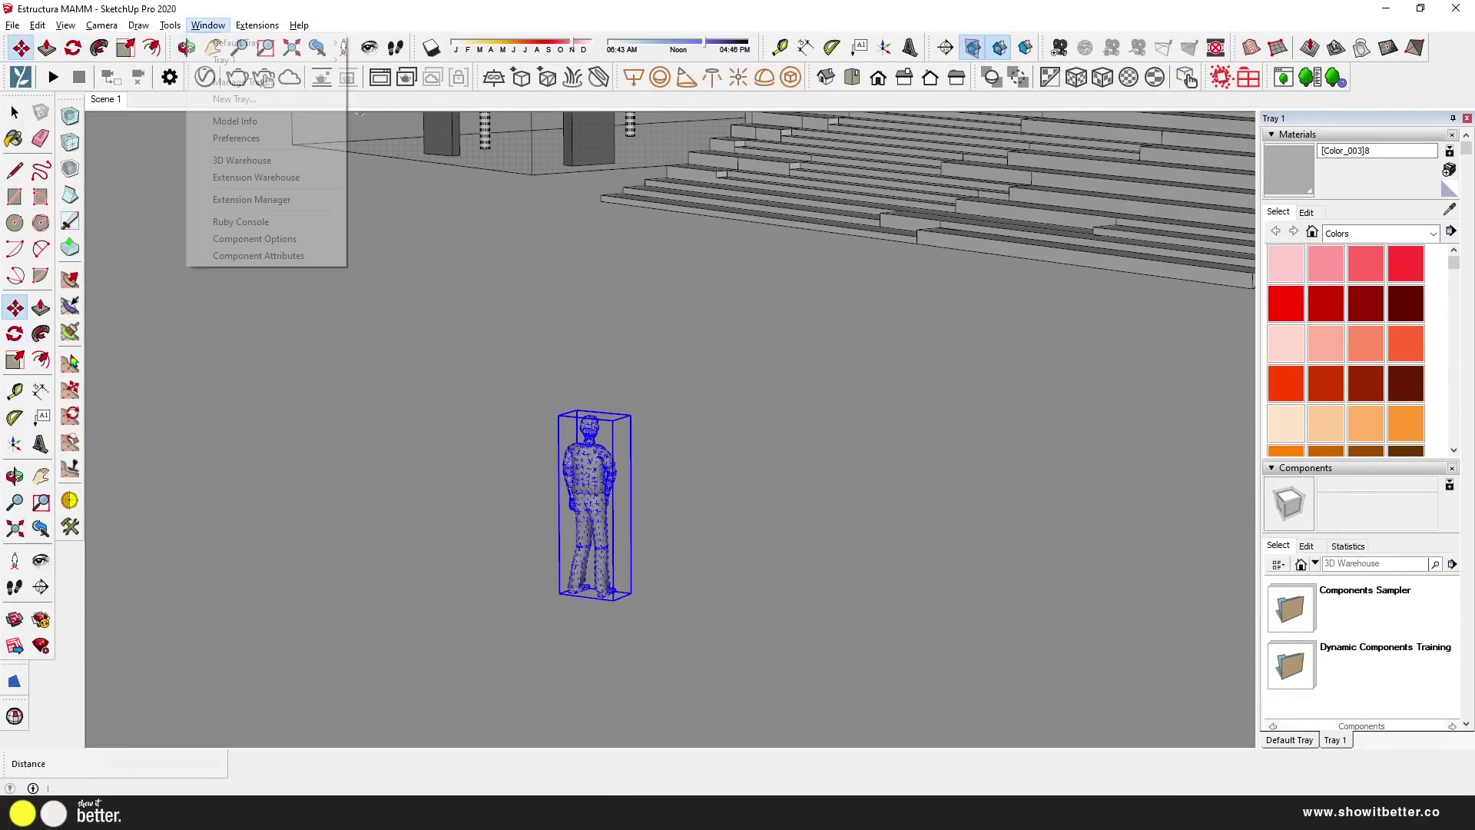
{"action": "left_click", "coordinate": [223, 119]}
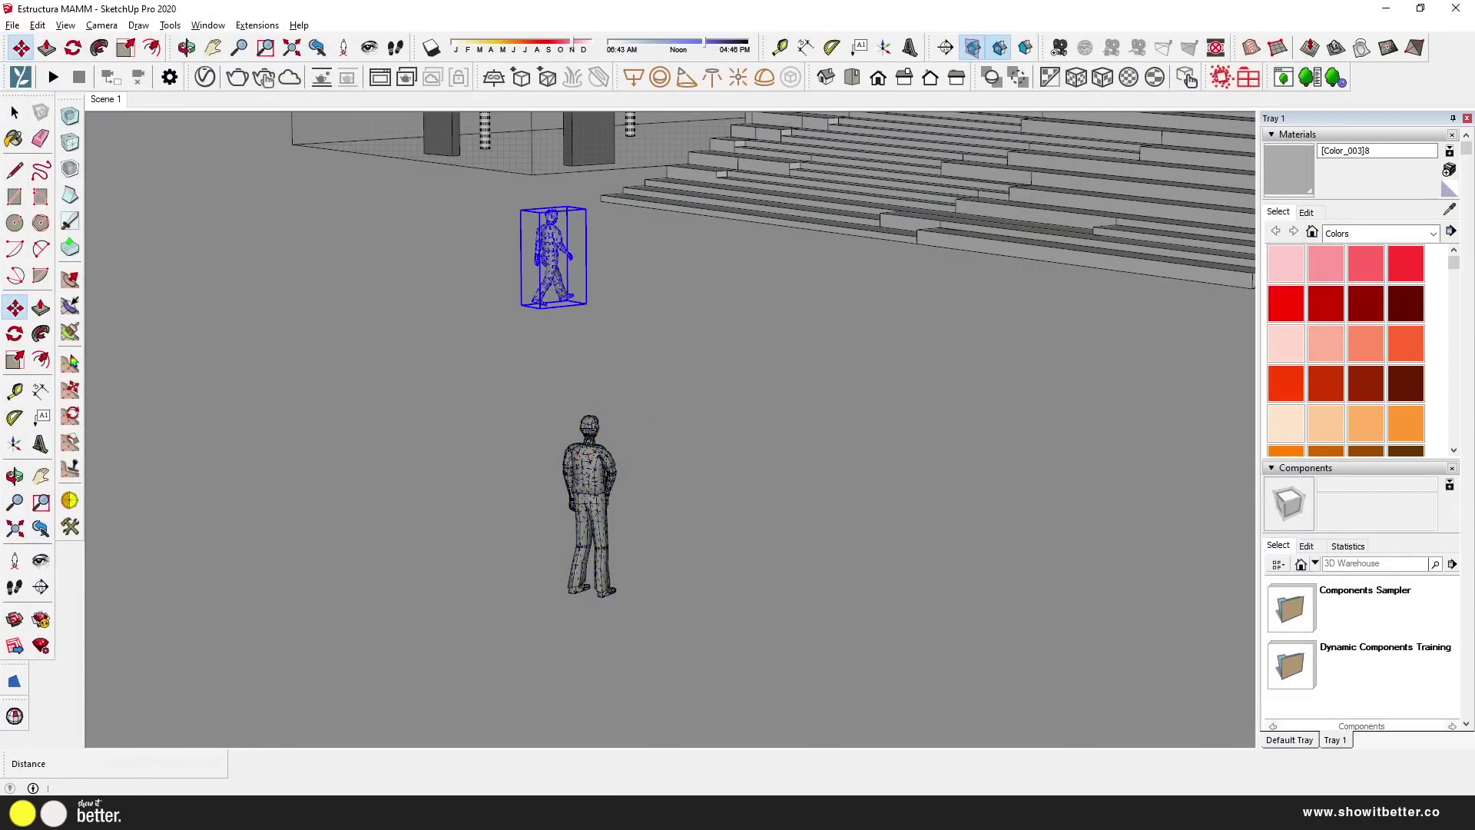
{"action": "scroll", "coordinate": [602, 538], "scroll_direction": "down", "scroll_amount": 4}
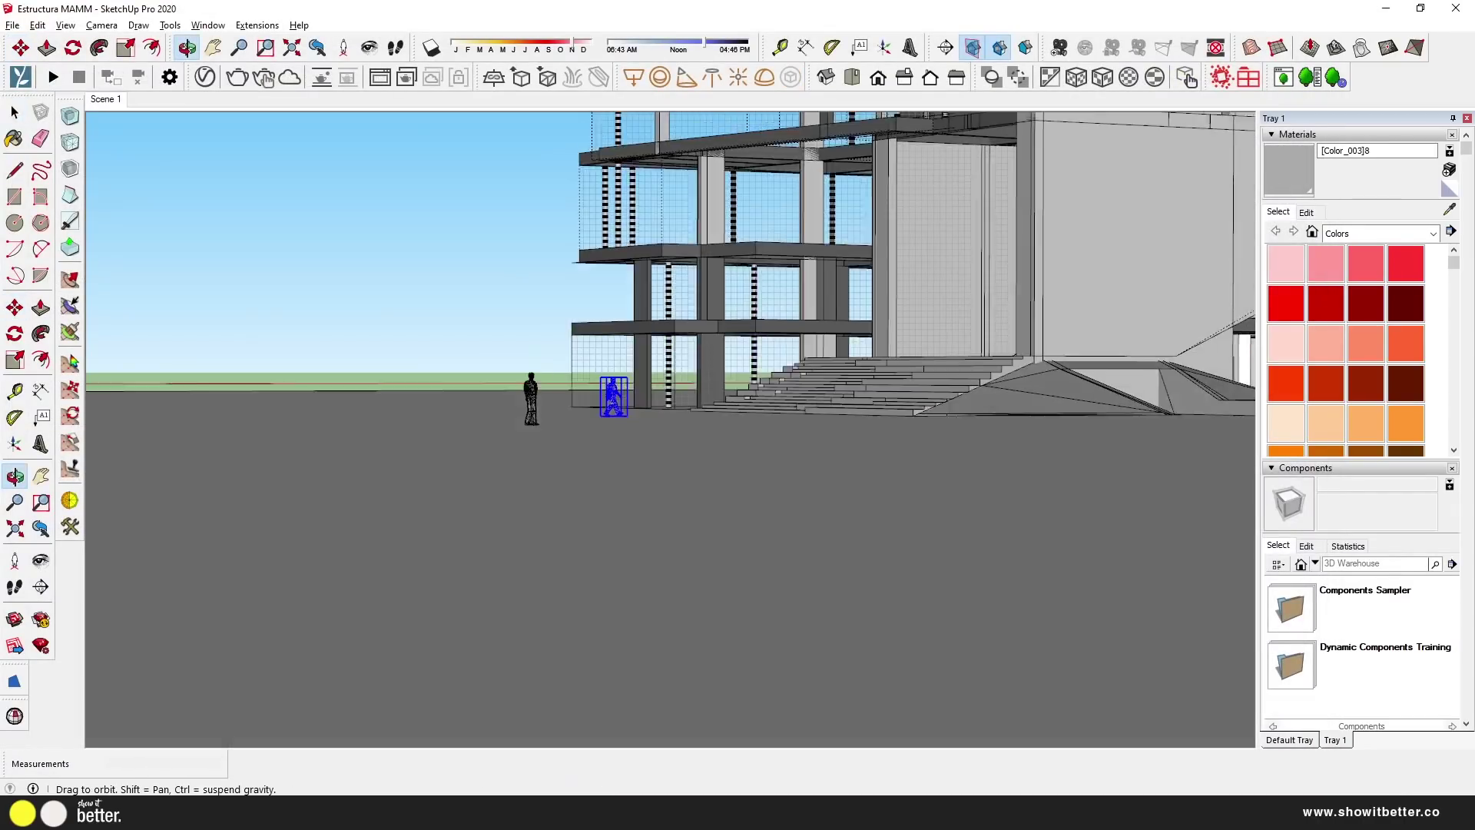
- Copy a person figure to the open ground in front of the long low building
{"action": "key", "text": "m"}
{"action": "key", "text": "ctrl"}
{"action": "left_click", "coordinate": [218, 559]}
{"action": "left_click", "coordinate": [941, 531]}
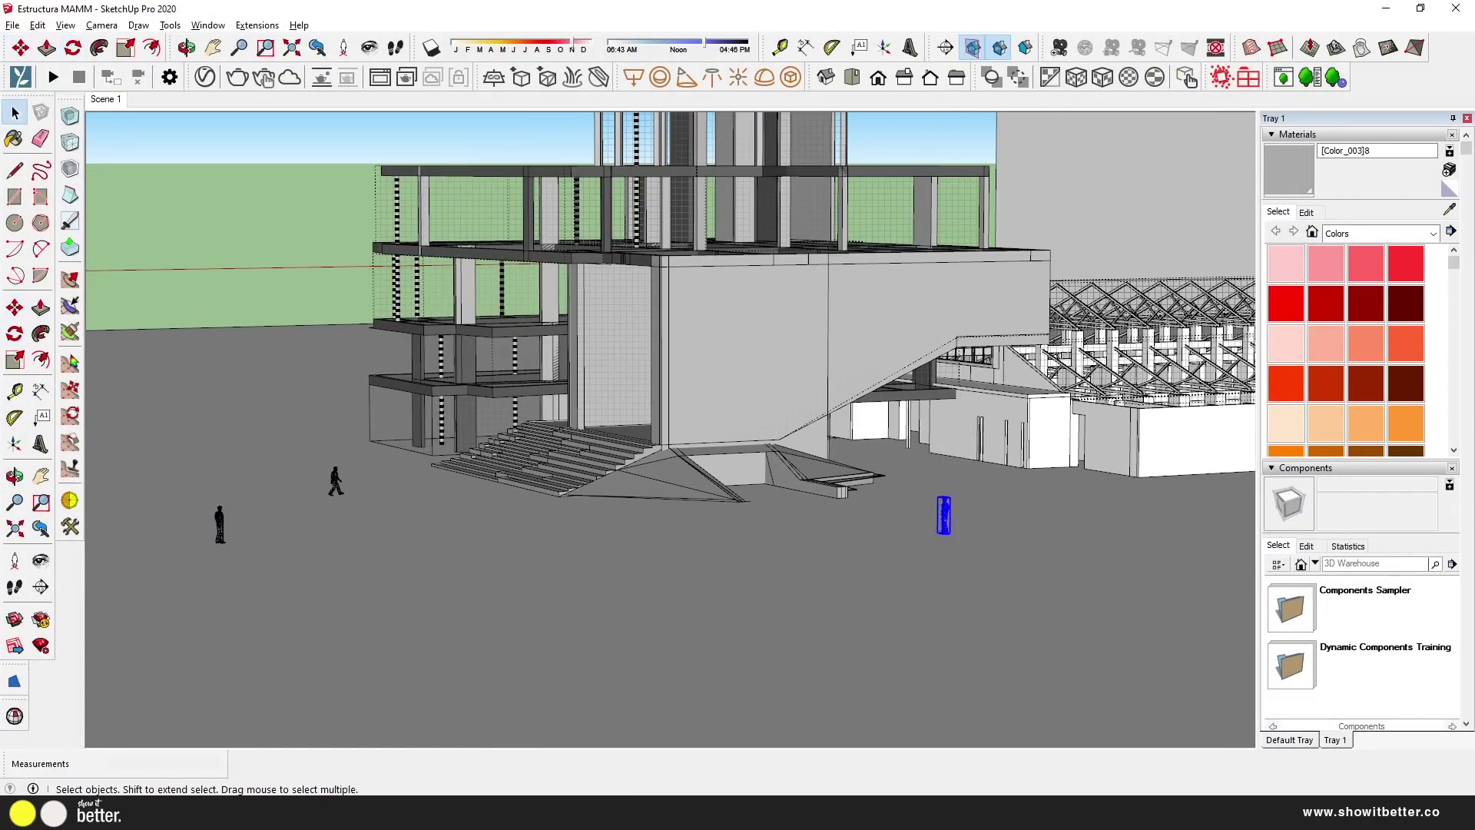
{"action": "scroll", "coordinate": [941, 530], "scroll_direction": "down", "scroll_amount": 3}
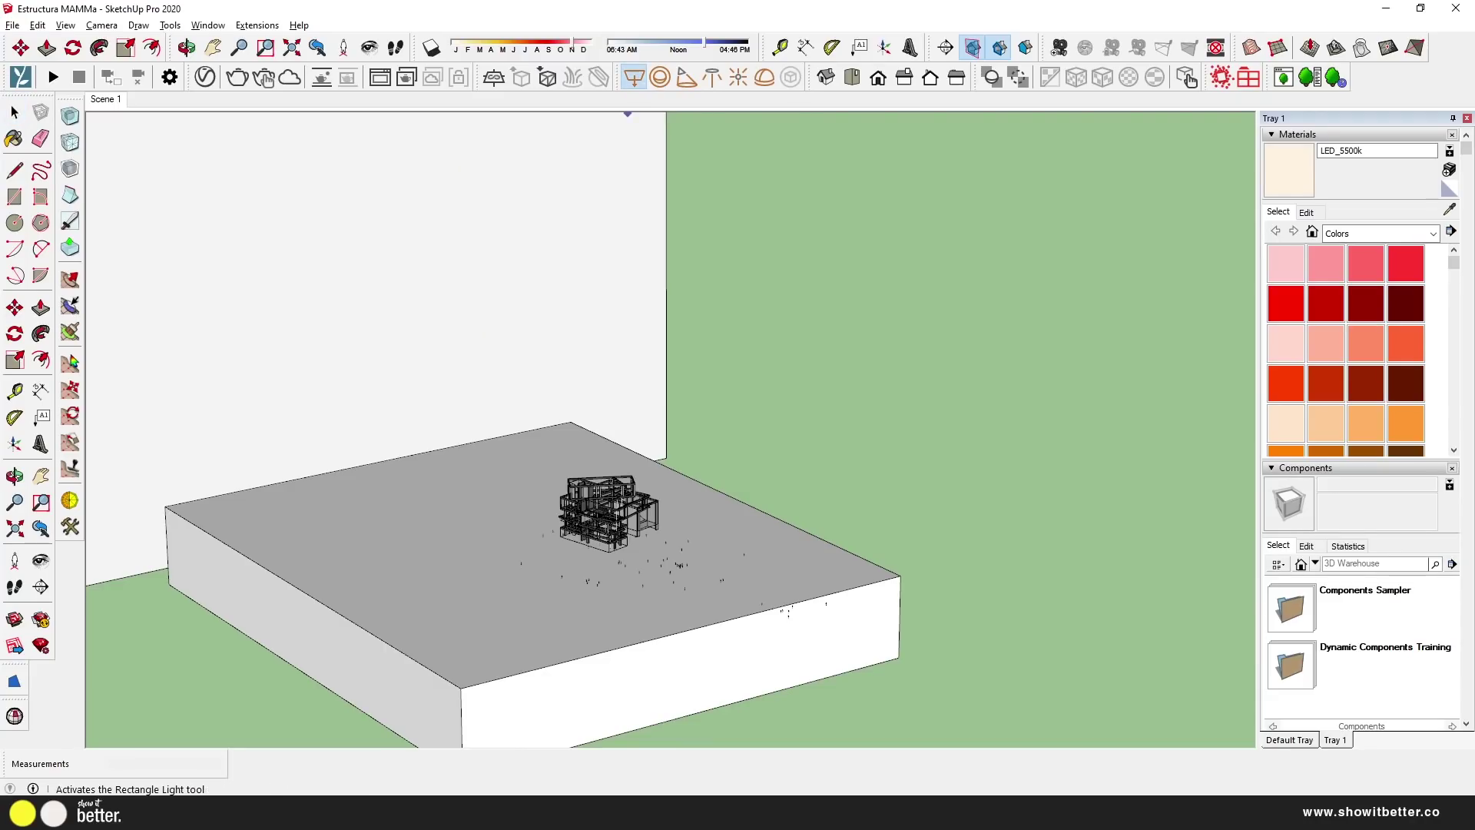
- Draw a large V-Ray rectangle light on the ground beside the building and flip it to shine downward
{"action": "scroll", "coordinate": [495, 588], "scroll_direction": "up", "scroll_amount": 2}
{"action": "left_click", "coordinate": [428, 574]}
{"action": "left_click", "coordinate": [997, 580]}
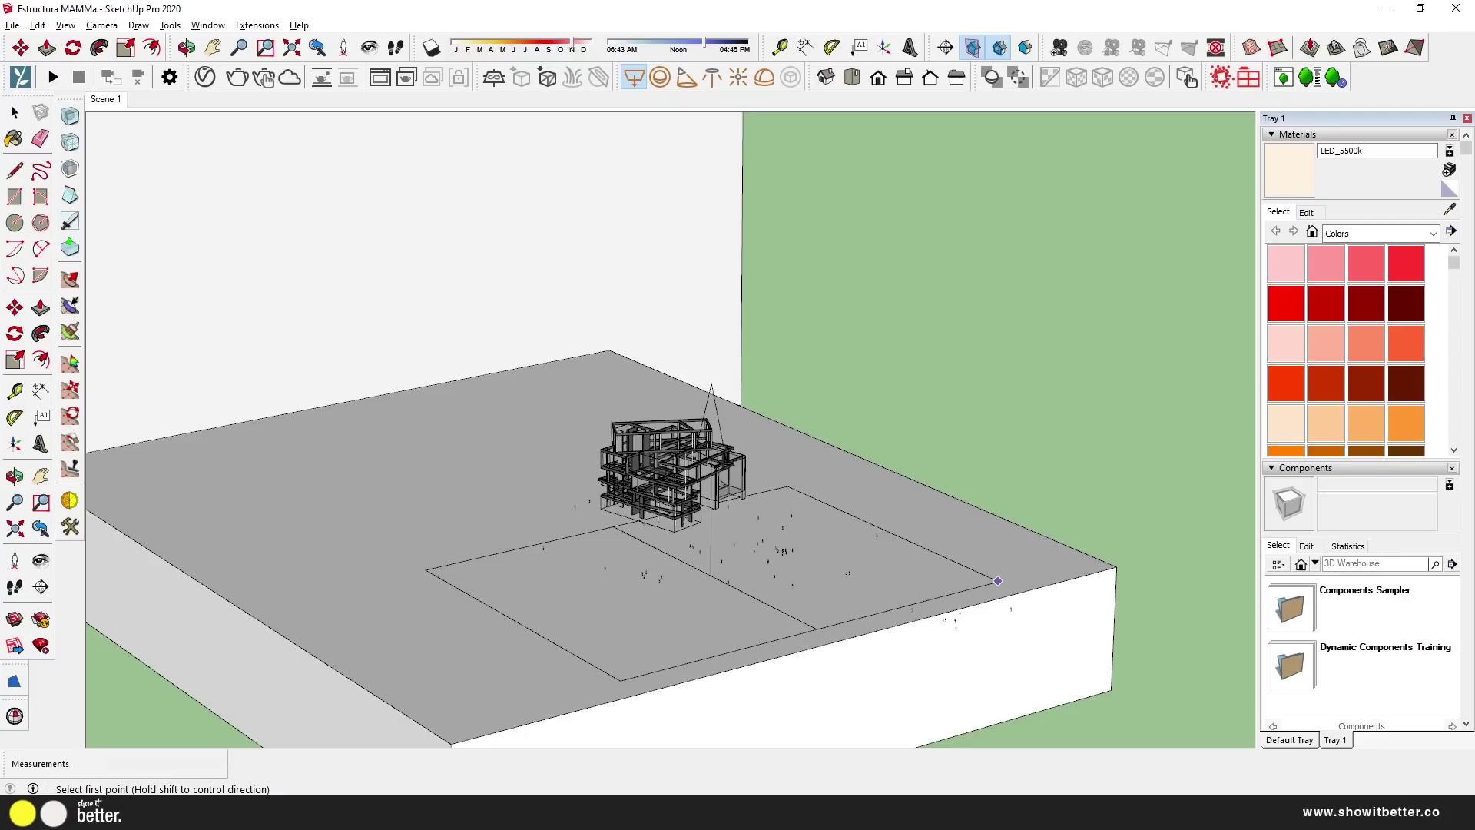
{"action": "left_click", "coordinate": [675, 662]}
{"action": "right_click", "coordinate": [676, 667]}
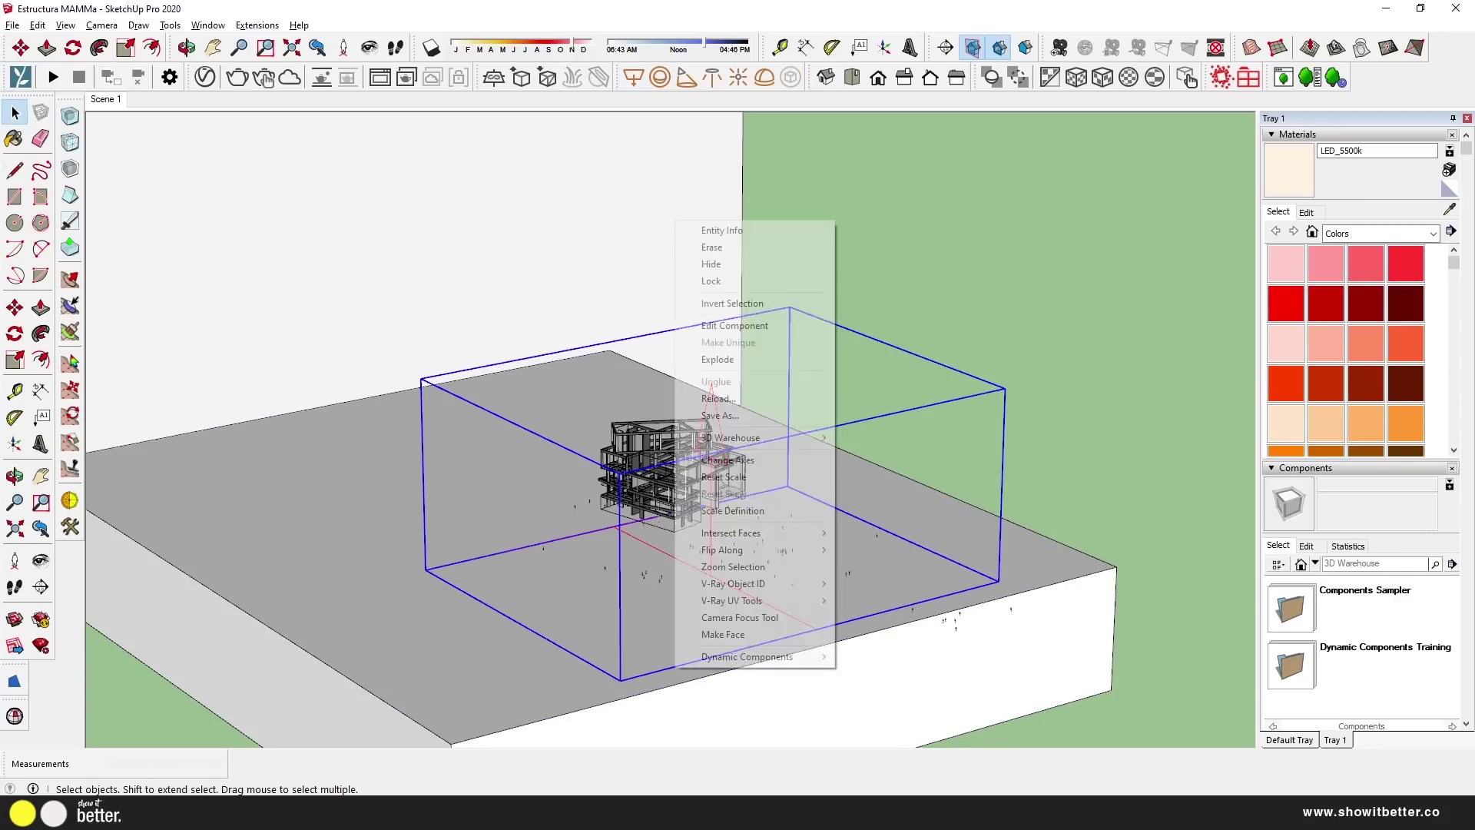
{"action": "mouse_move", "coordinate": [757, 550]}
{"action": "left_click", "coordinate": [895, 584]}
- Move the rectangle light into place above the ground and tilt it so it shines diagonally toward the building
{"action": "scroll", "coordinate": [770, 529], "scroll_direction": "down", "scroll_amount": 2}
{"action": "middle_click_drag", "start_coordinate": [770, 529], "coordinate": [918, 480]}
{"action": "scroll", "coordinate": [868, 500], "scroll_direction": "up", "scroll_amount": 2}
{"action": "left_click", "coordinate": [867, 344]}
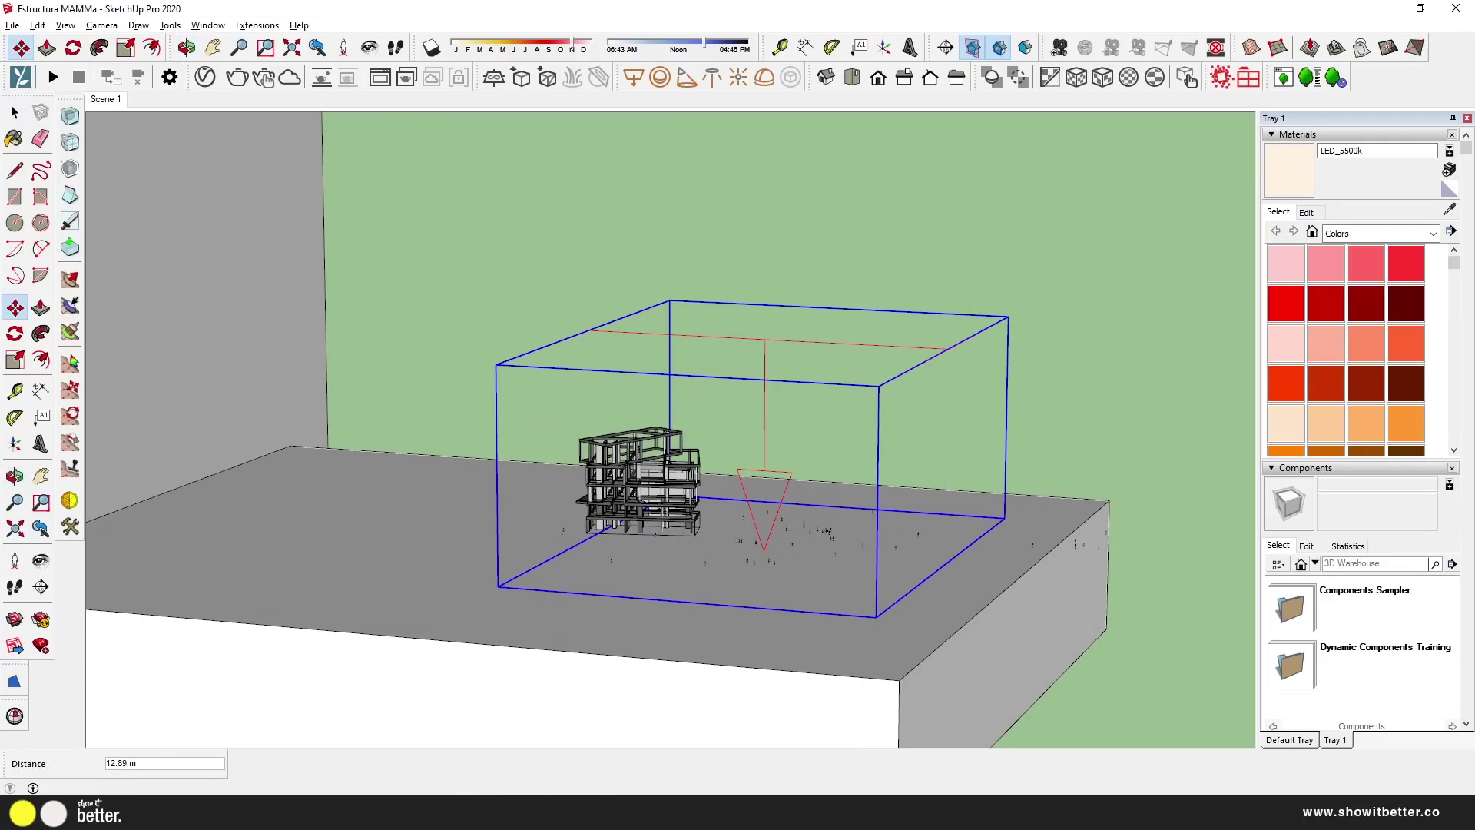
{"action": "left_click", "coordinate": [630, 657]}
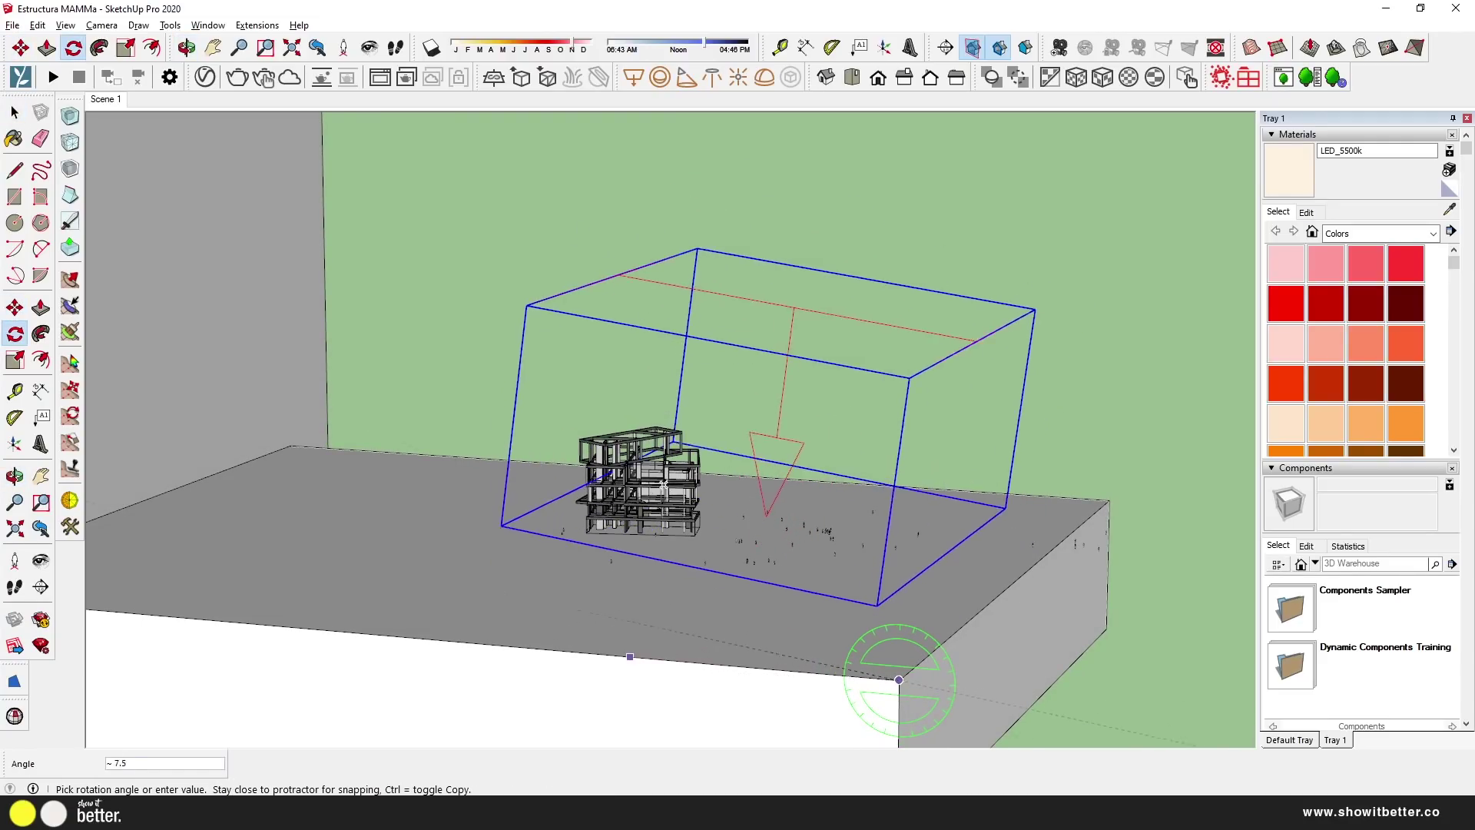
{"action": "left_click", "coordinate": [676, 469]}
{"action": "middle_click_drag", "start_coordinate": [730, 408], "coordinate": [1030, 445]}
{"action": "key", "text": "space"}
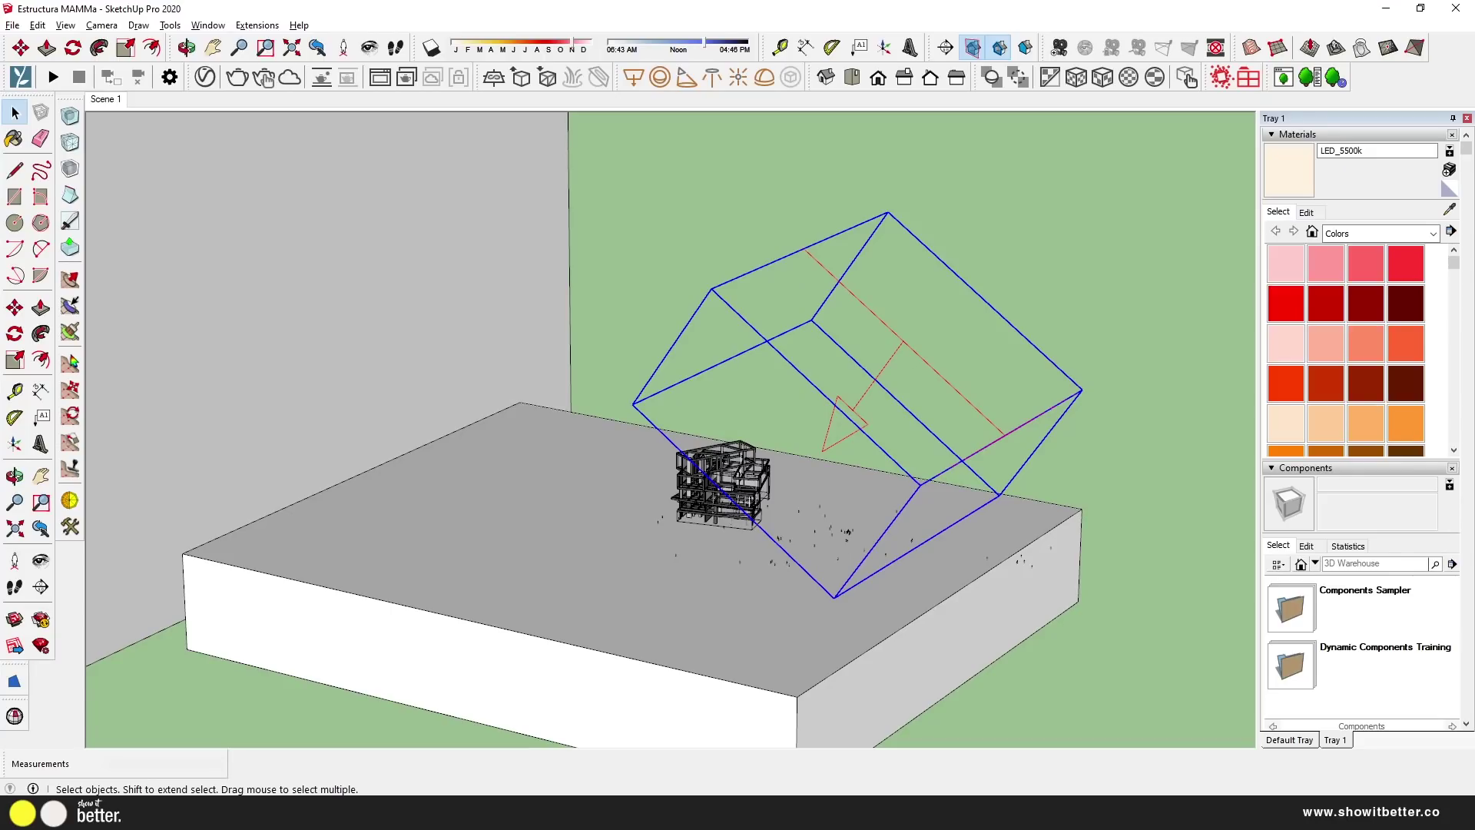
- Open the scene's light list in the V-Ray Asset Editor and expand the light parameters
{"action": "left_click", "coordinate": [204, 77]}
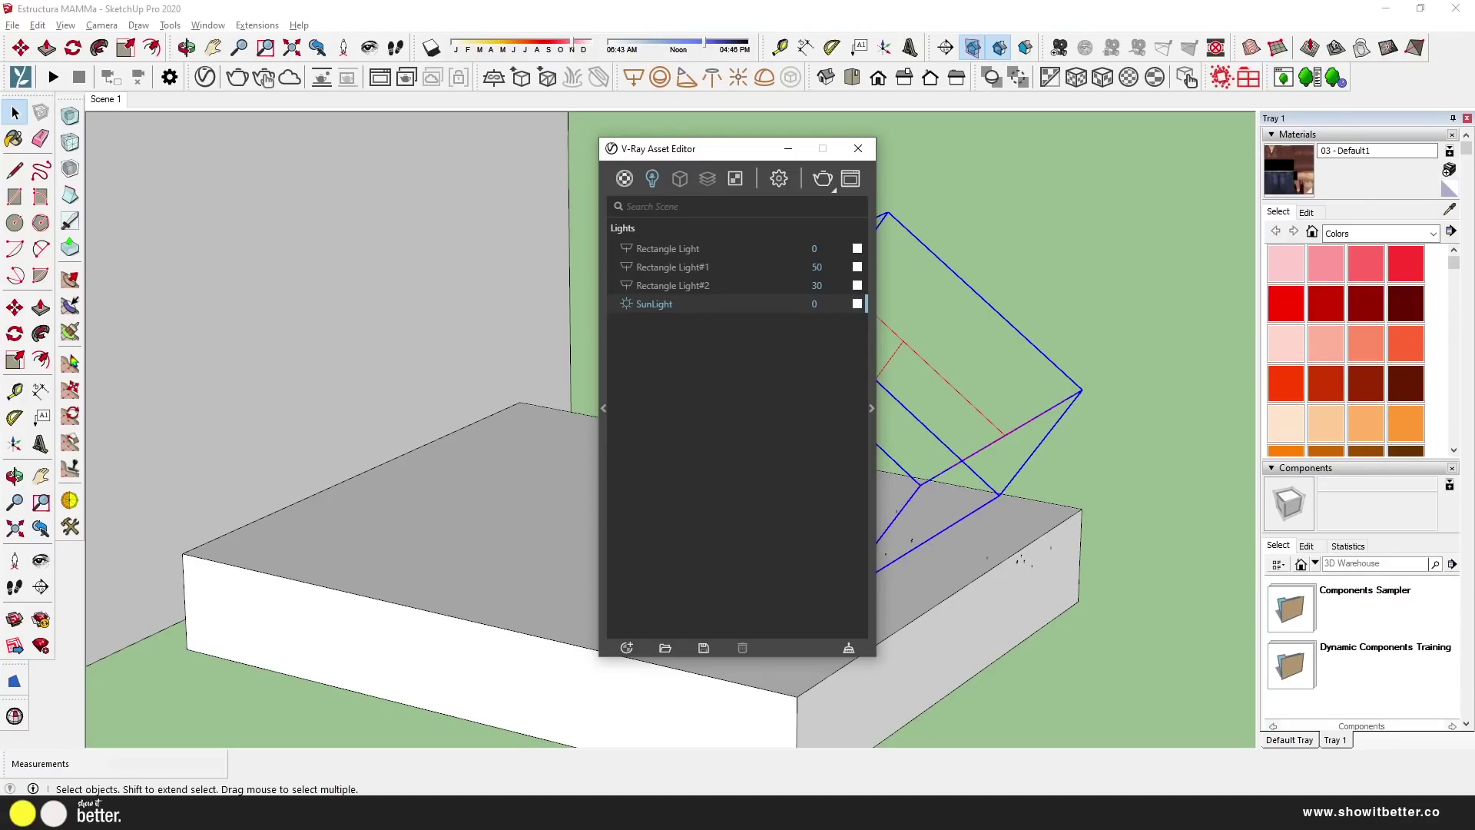
{"action": "left_click", "coordinate": [872, 408]}
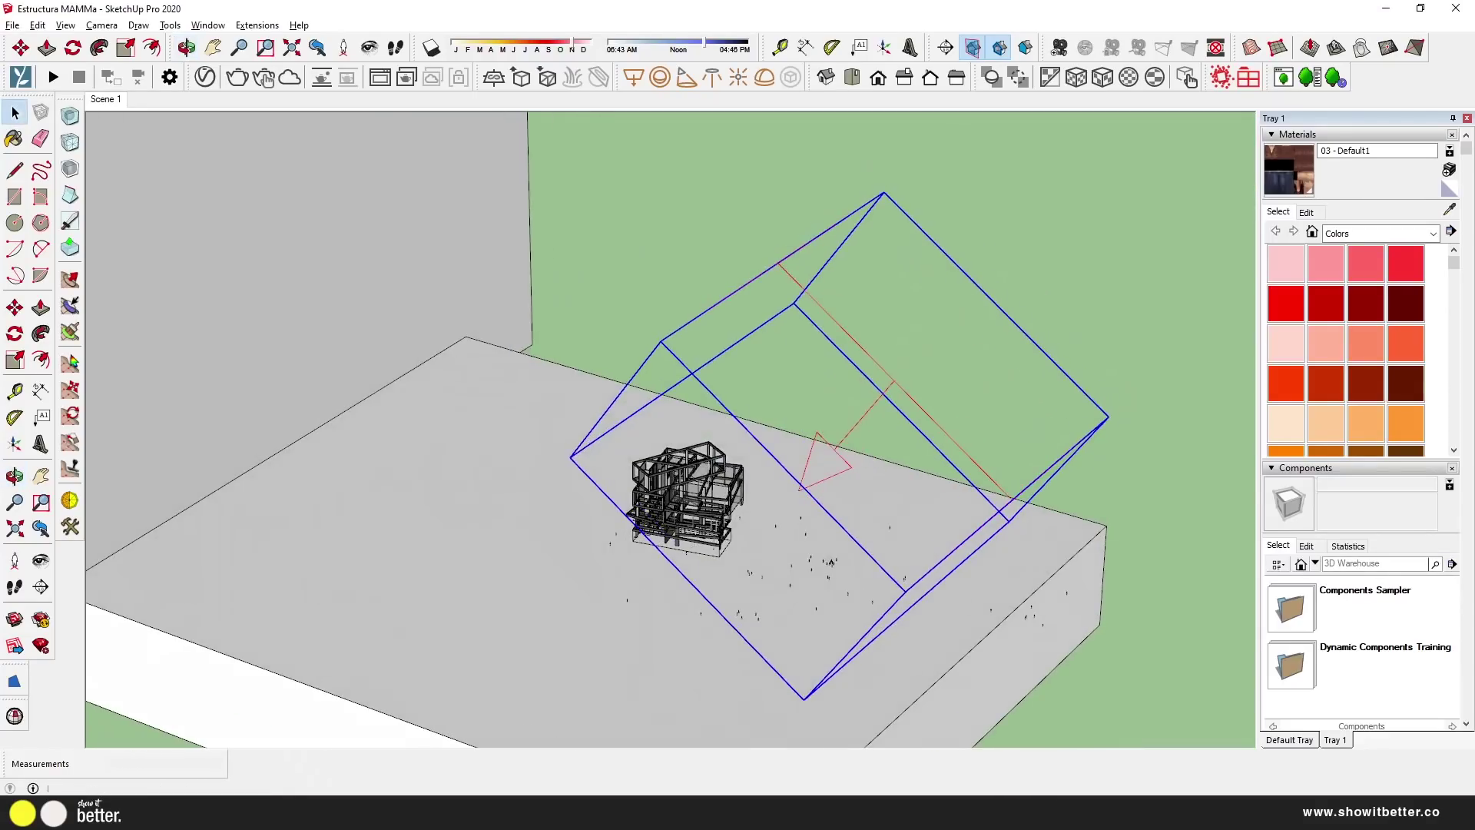
- Rotate the tilted rectangle light to adjust the direction in which it illuminates the building
{"action": "key", "text": "q"}
{"action": "left_click", "coordinate": [698, 595]}
{"action": "key", "text": "space"}
{"action": "scroll", "coordinate": [741, 530], "scroll_direction": "up", "scroll_amount": 3}
{"action": "middle_click_drag", "start_coordinate": [741, 530], "coordinate": [884, 431]}
{"action": "scroll", "coordinate": [599, 445], "scroll_direction": "up", "scroll_amount": 6}
{"action": "middle_click_drag", "start_coordinate": [600, 445], "coordinate": [568, 430]}
{"action": "scroll", "coordinate": [568, 430], "scroll_direction": "down", "scroll_amount": 4}
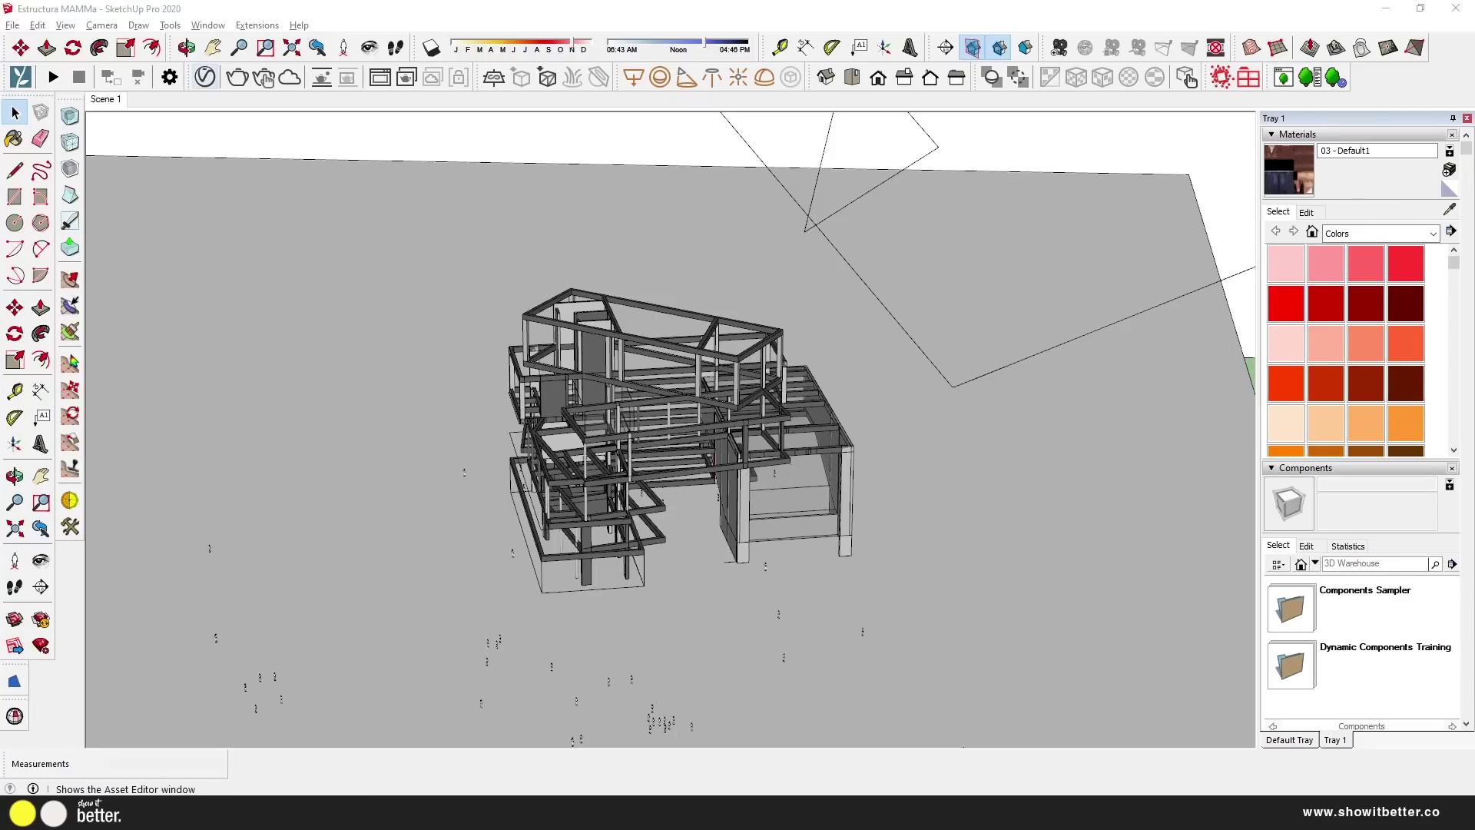
- Browse the Wood & Laminate category of the V-Ray material library and add Plywood C 50cm to the scene
{"action": "left_click", "coordinate": [206, 77]}
{"action": "left_click", "coordinate": [338, 186]}
{"action": "left_click_drag", "start_coordinate": [499, 158], "coordinate": [725, 157]}
{"action": "left_click", "coordinate": [502, 415]}
{"action": "left_click", "coordinate": [304, 198]}
{"action": "left_click_drag", "start_coordinate": [461, 157], "coordinate": [587, 163]}
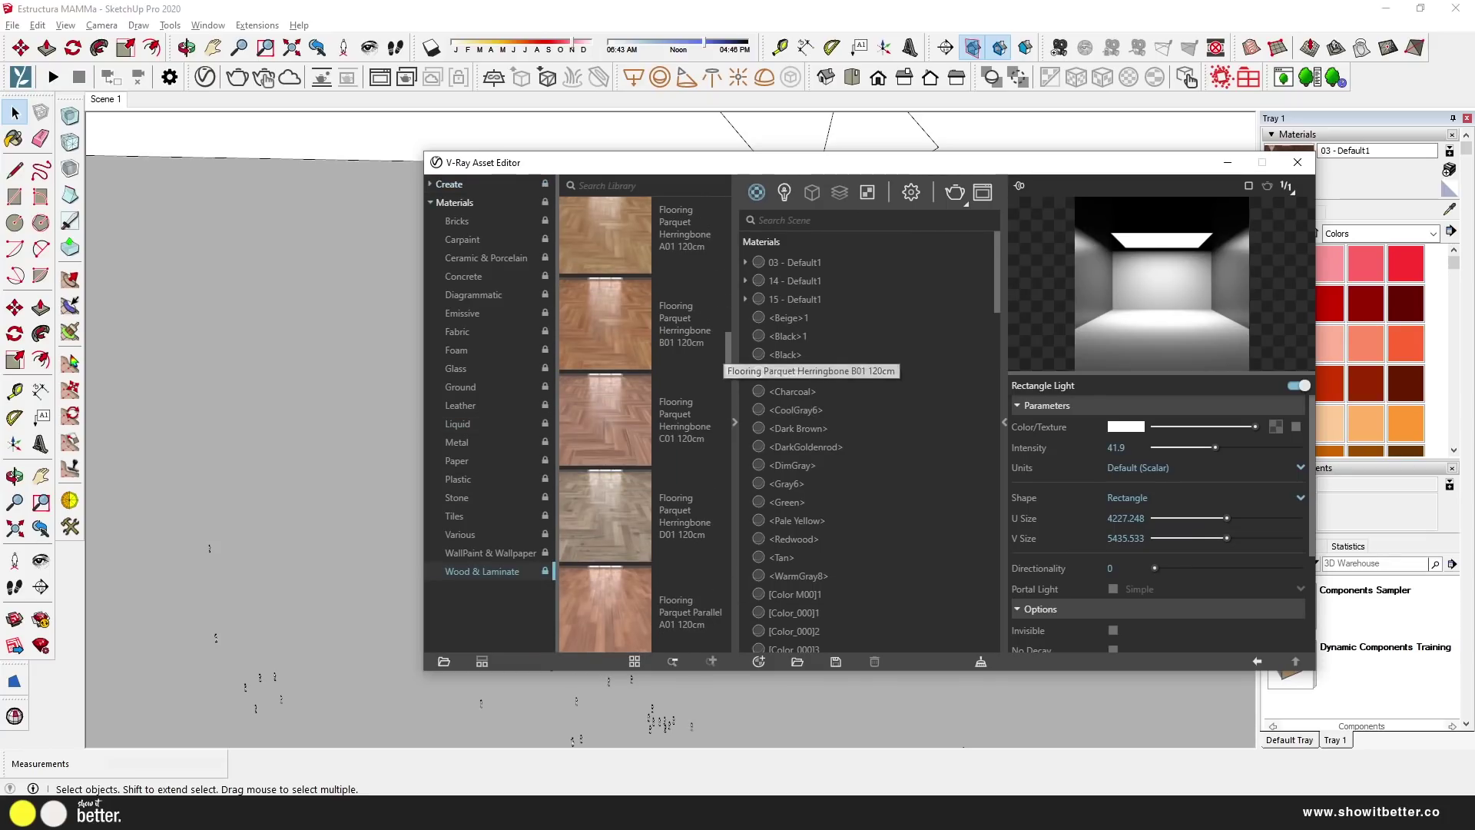
{"action": "scroll", "coordinate": [645, 422], "scroll_direction": "down", "scroll_amount": 5}
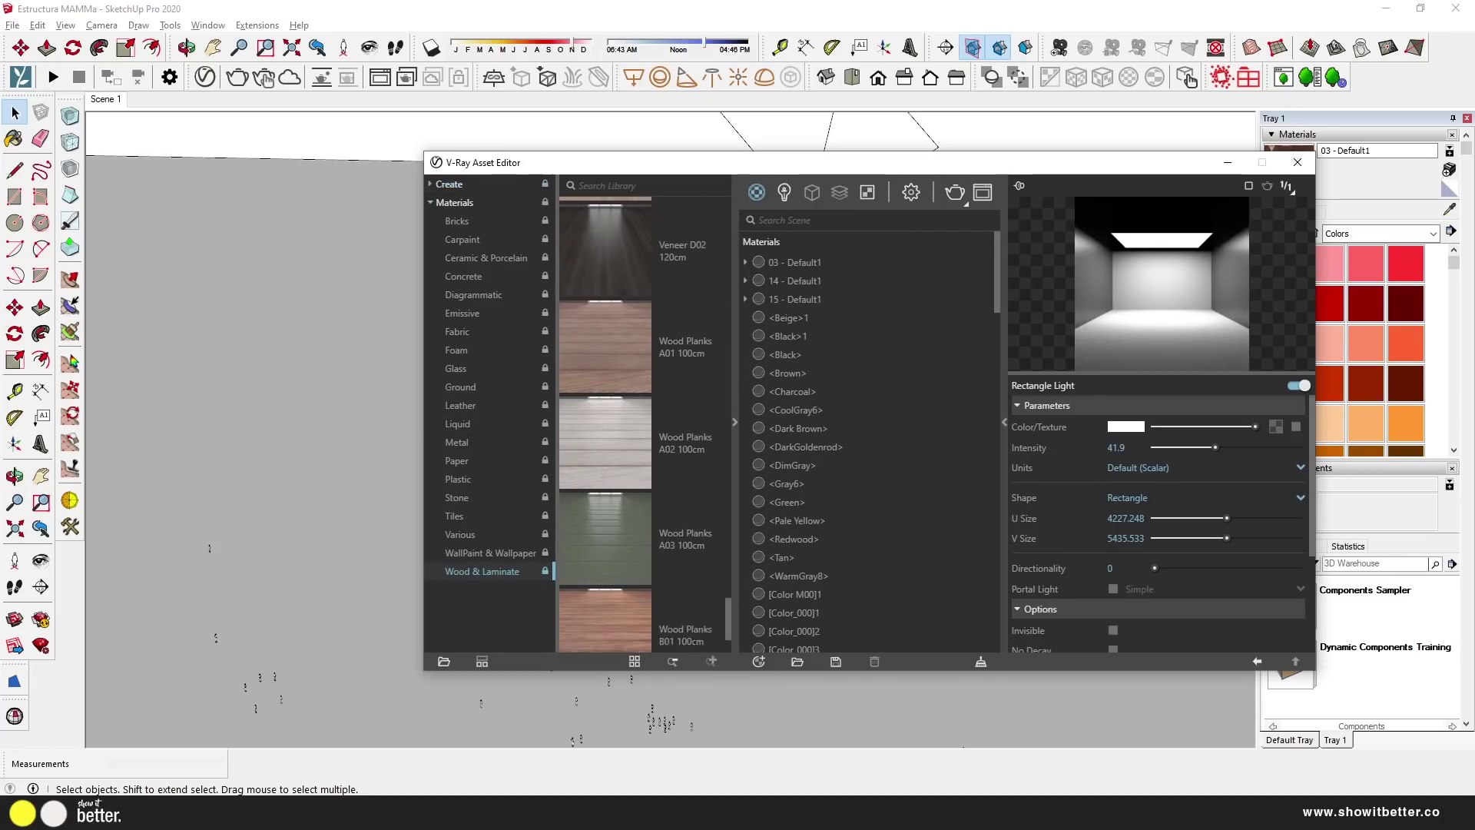
{"action": "scroll", "coordinate": [645, 423], "scroll_direction": "up", "scroll_amount": 5}
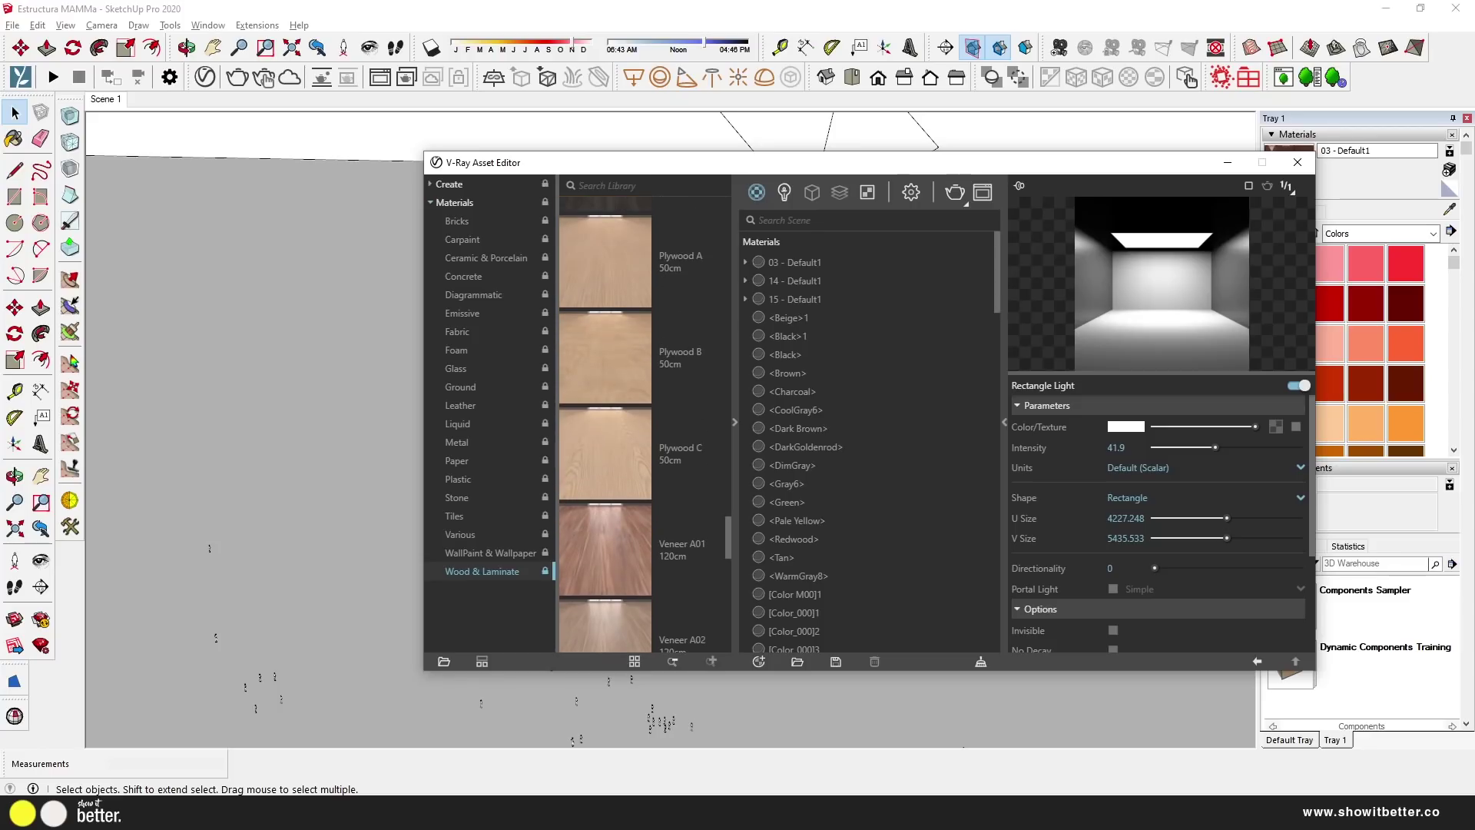
{"action": "left_click", "coordinate": [668, 466]}
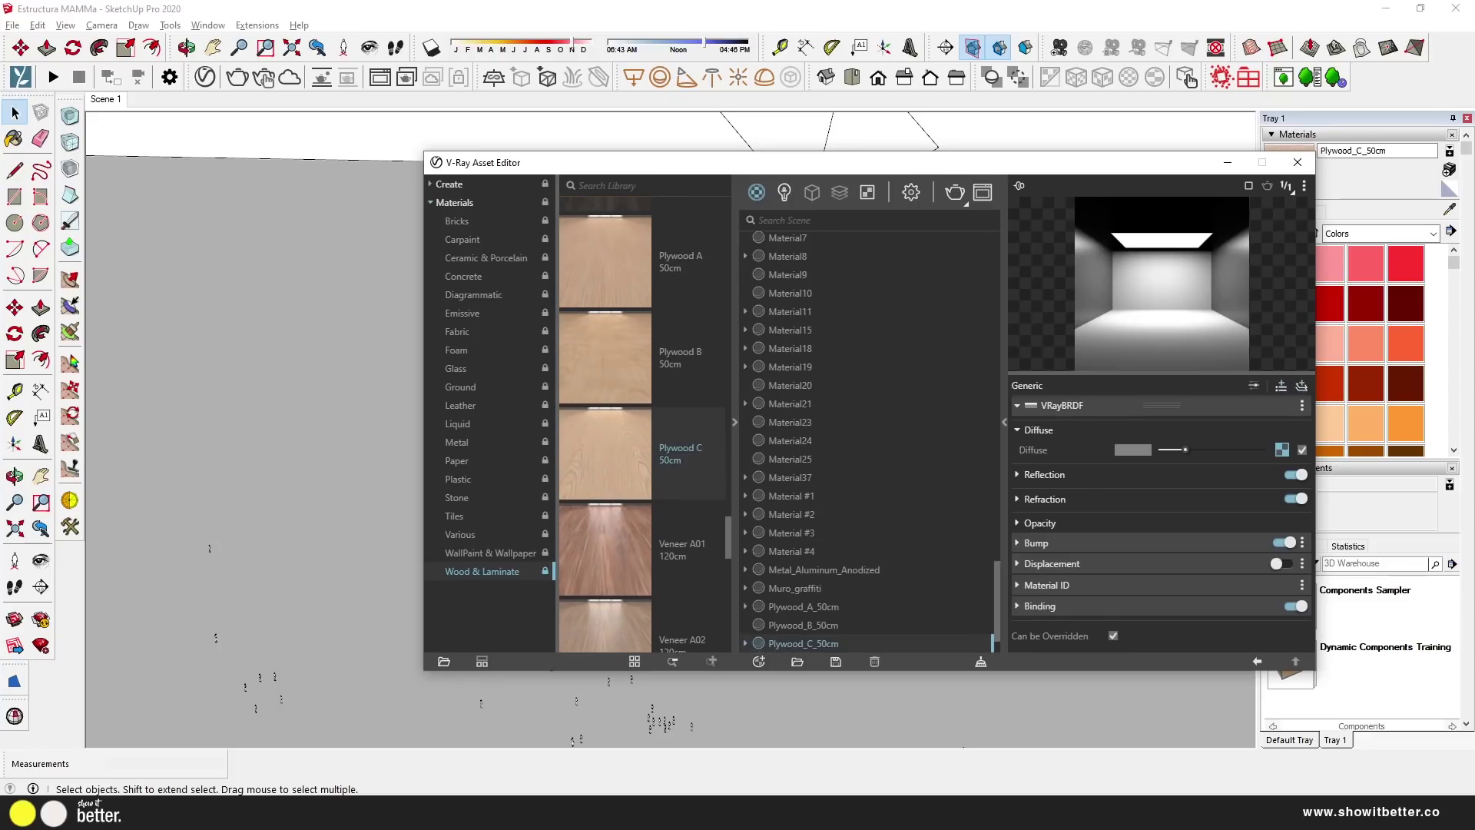
- Exclude the plain white V-Ray material from the material override by turning off Can be Overridden
{"action": "left_click_drag", "start_coordinate": [845, 162], "coordinate": [751, 159]}
{"action": "left_click", "coordinate": [1306, 212]}
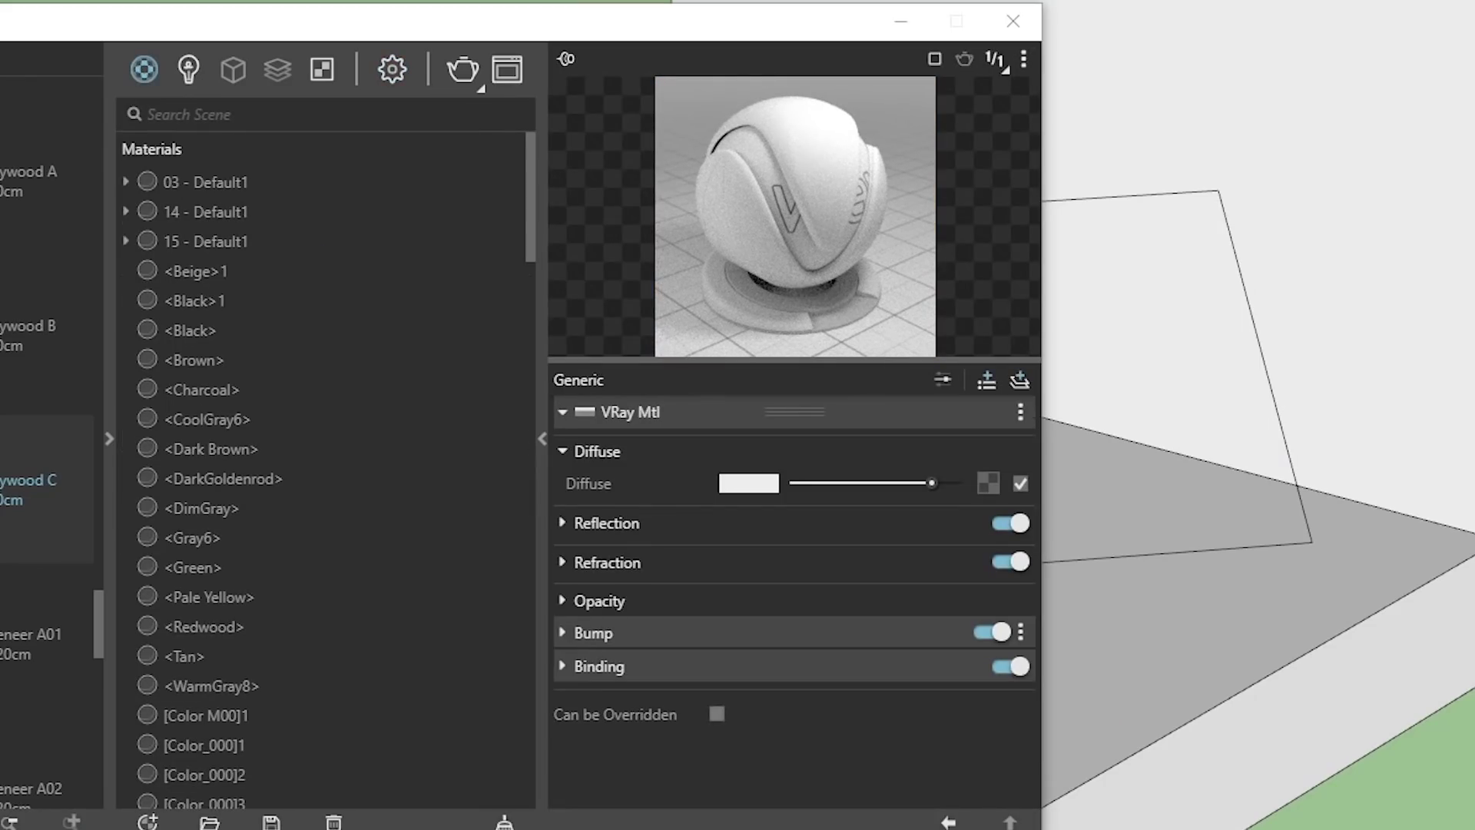
{"action": "left_click", "coordinate": [717, 714]}
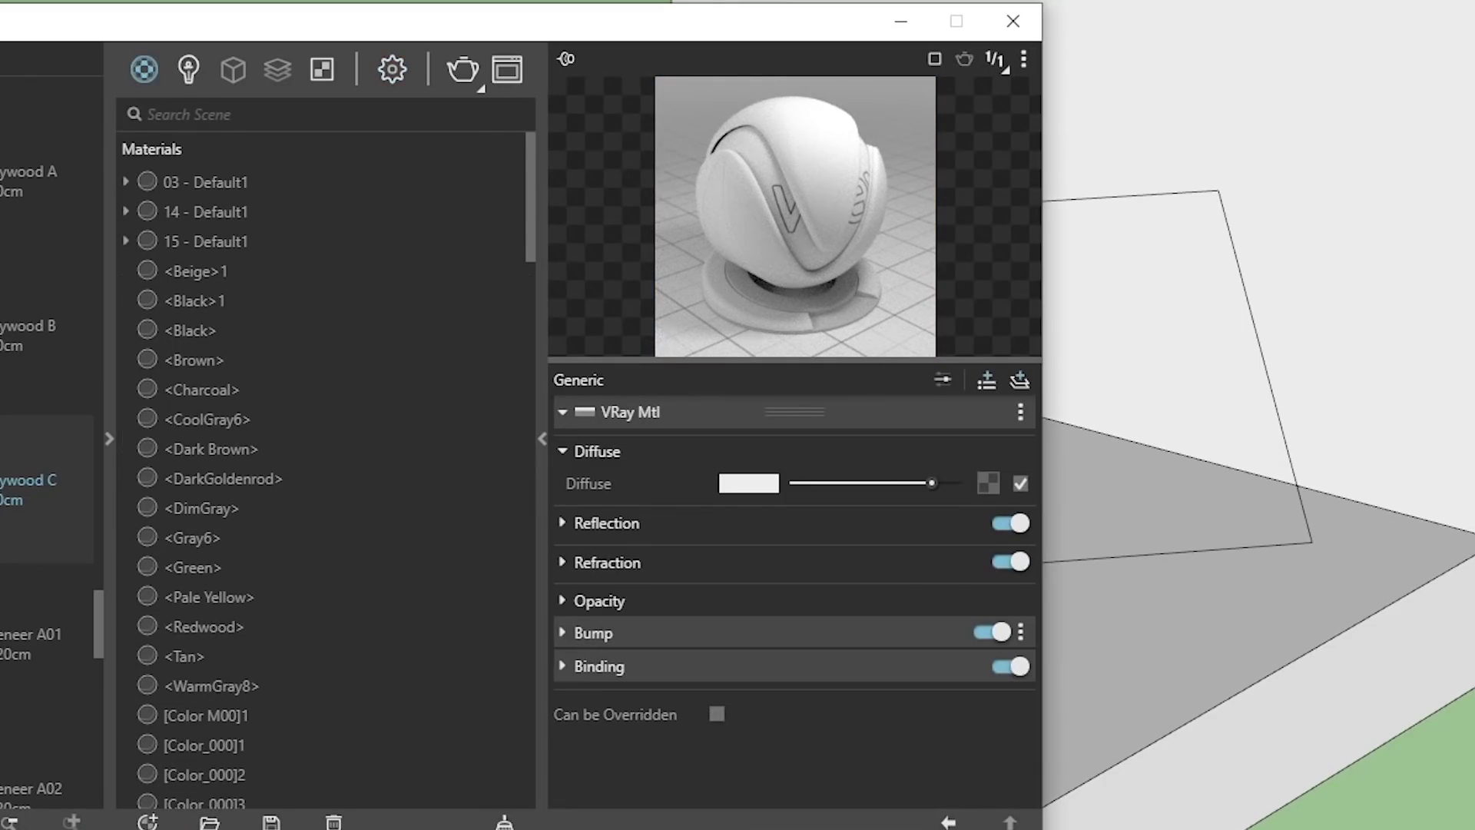
{"action": "left_click", "coordinate": [717, 714]}
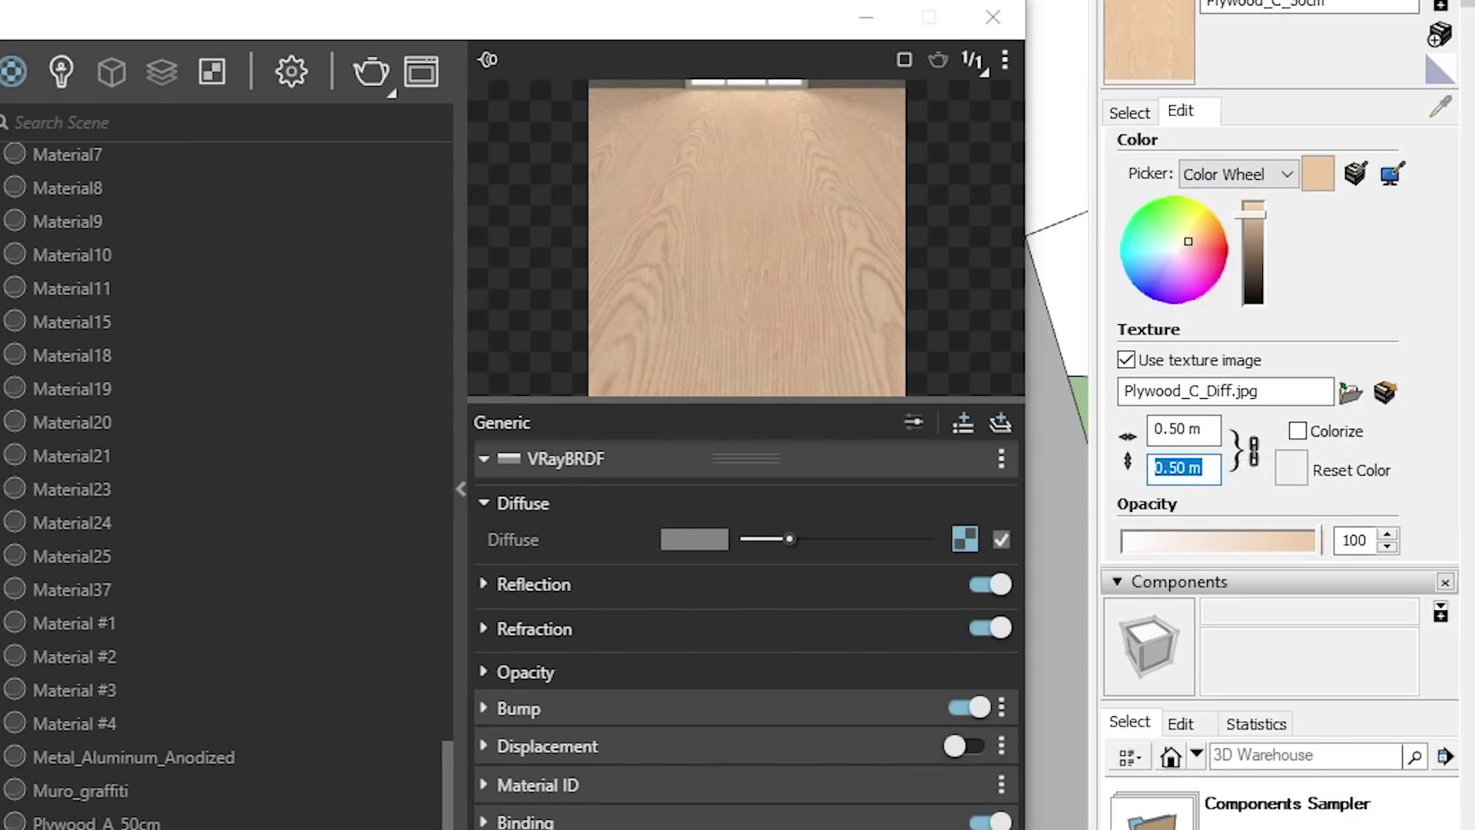
- Open the V-Ray render settings and pick the camera's depth of field focus point on the building's upper frame
{"action": "left_click", "coordinate": [291, 71]}
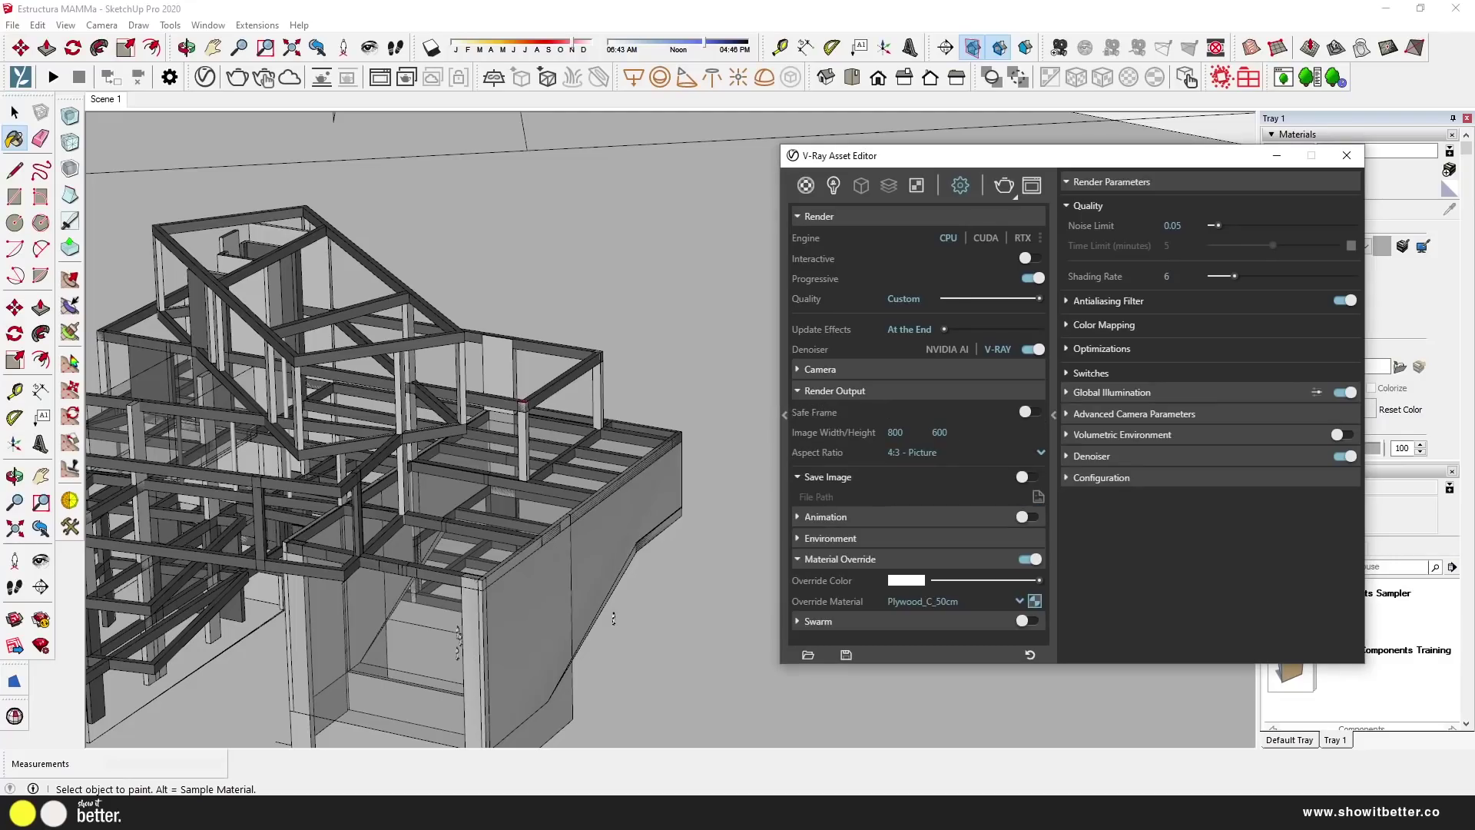
{"action": "scroll", "coordinate": [914, 461], "scroll_direction": "down", "scroll_amount": 1}
{"action": "left_click", "coordinate": [1032, 518]}
{"action": "scroll", "coordinate": [419, 431], "scroll_direction": "up", "scroll_amount": 1}
{"action": "left_click", "coordinate": [418, 396]}
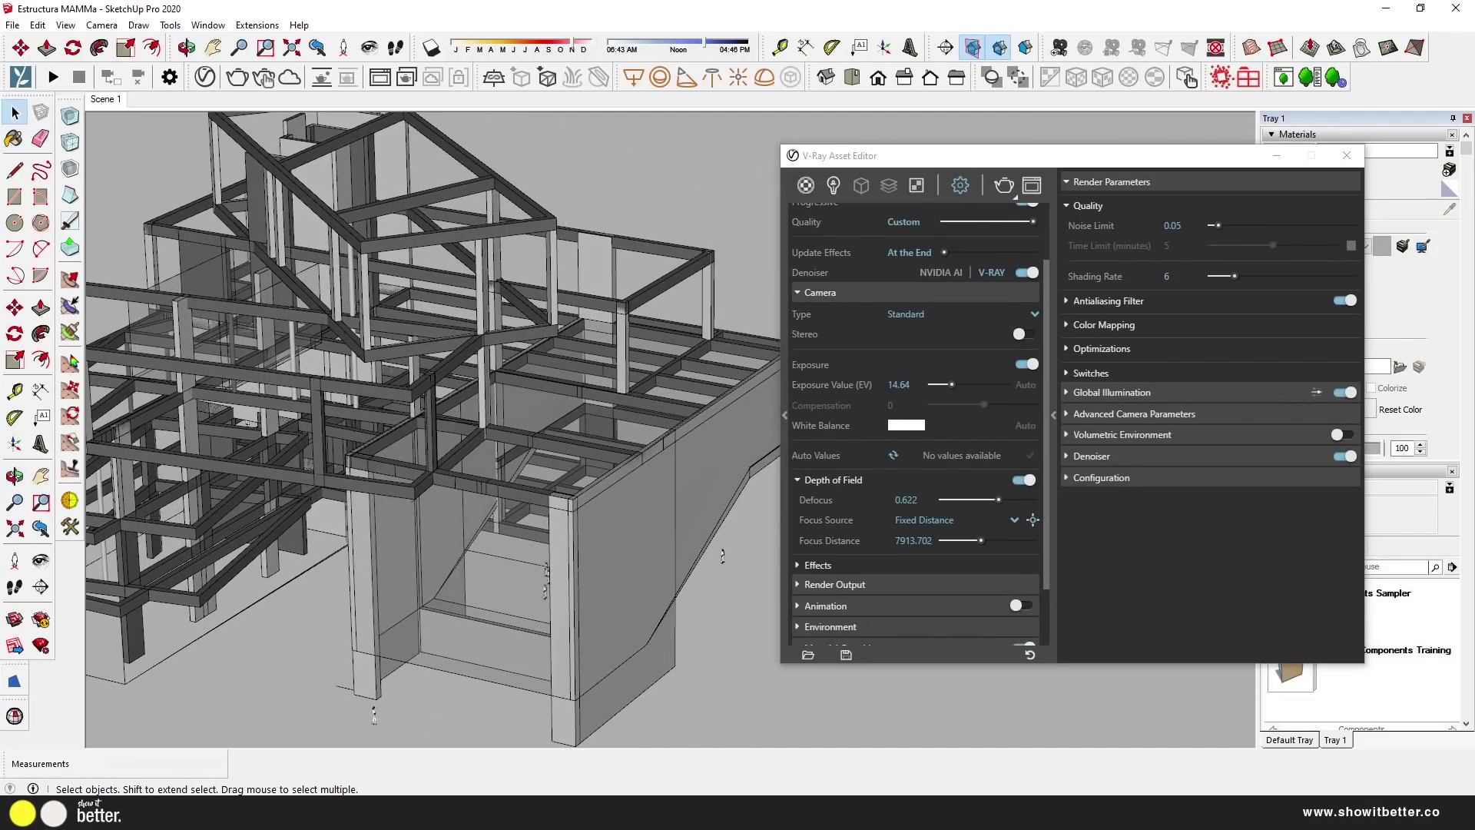
- Start a V-Ray render, arrange the render window and reframe the camera on the building
{"action": "left_click", "coordinate": [1004, 185]}
{"action": "left_click", "coordinate": [1004, 216]}
{"action": "left_click_drag", "start_coordinate": [844, 203], "coordinate": [488, 247]}
{"action": "left_click_drag", "start_coordinate": [883, 160], "coordinate": [1006, 173]}
{"action": "left_click_drag", "start_coordinate": [501, 247], "coordinate": [846, 73]}
{"action": "middle_click_drag", "start_coordinate": [368, 584], "coordinate": [307, 400]}
{"action": "scroll", "coordinate": [308, 400], "scroll_direction": "down", "scroll_amount": 5}
{"action": "left_click_drag", "start_coordinate": [768, 72], "coordinate": [988, 73]}
{"action": "scroll", "coordinate": [369, 461], "scroll_direction": "up", "scroll_amount": 5}
{"action": "middle_click_drag", "start_coordinate": [369, 461], "coordinate": [307, 400]}
{"action": "mouse_move", "coordinate": [988, 73]}
{"action": "left_mouse_down"}
{"action": "mouse_move", "coordinate": [642, 81]}
{"action": "mouse_move", "coordinate": [677, 558]}
{"action": "left_mouse_up"}
- Use Look Around and orbiting to frame the whole structure with the surrounding people from a raised viewpoint
{"action": "left_click", "coordinate": [370, 48]}
{"action": "left_click_drag", "start_coordinate": [369, 461], "coordinate": [400, 307]}
{"action": "left_click_drag", "start_coordinate": [478, 558], "coordinate": [829, 380]}
{"action": "scroll", "coordinate": [369, 461], "scroll_direction": "down", "scroll_amount": 5}
{"action": "middle_click_drag", "start_coordinate": [369, 461], "coordinate": [338, 538]}
{"action": "left_click", "coordinate": [370, 47]}
{"action": "left_click_drag", "start_coordinate": [830, 380], "coordinate": [176, 174]}
{"action": "scroll", "coordinate": [1037, 461], "scroll_direction": "down", "scroll_amount": 3}
- Refocus the depth of field on the building with a Defocus of 0.834 and start a render
{"action": "left_click", "coordinate": [1155, 395]}
{"action": "left_click_drag", "start_coordinate": [461, 700], "coordinate": [461, 769]}
{"action": "left_click_drag", "start_coordinate": [1121, 375], "coordinate": [1140, 375]}
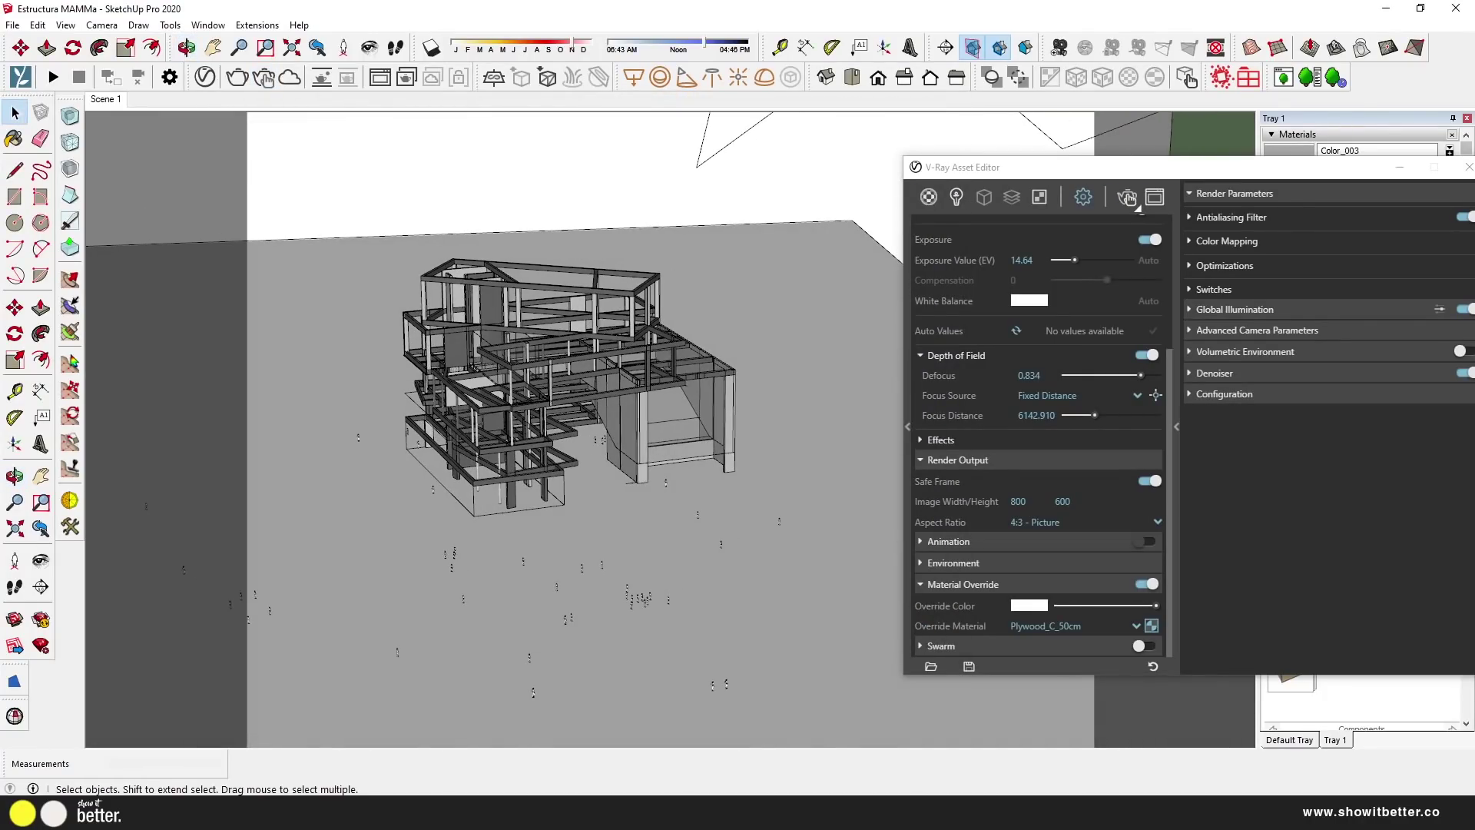
{"action": "left_click", "coordinate": [1128, 198]}
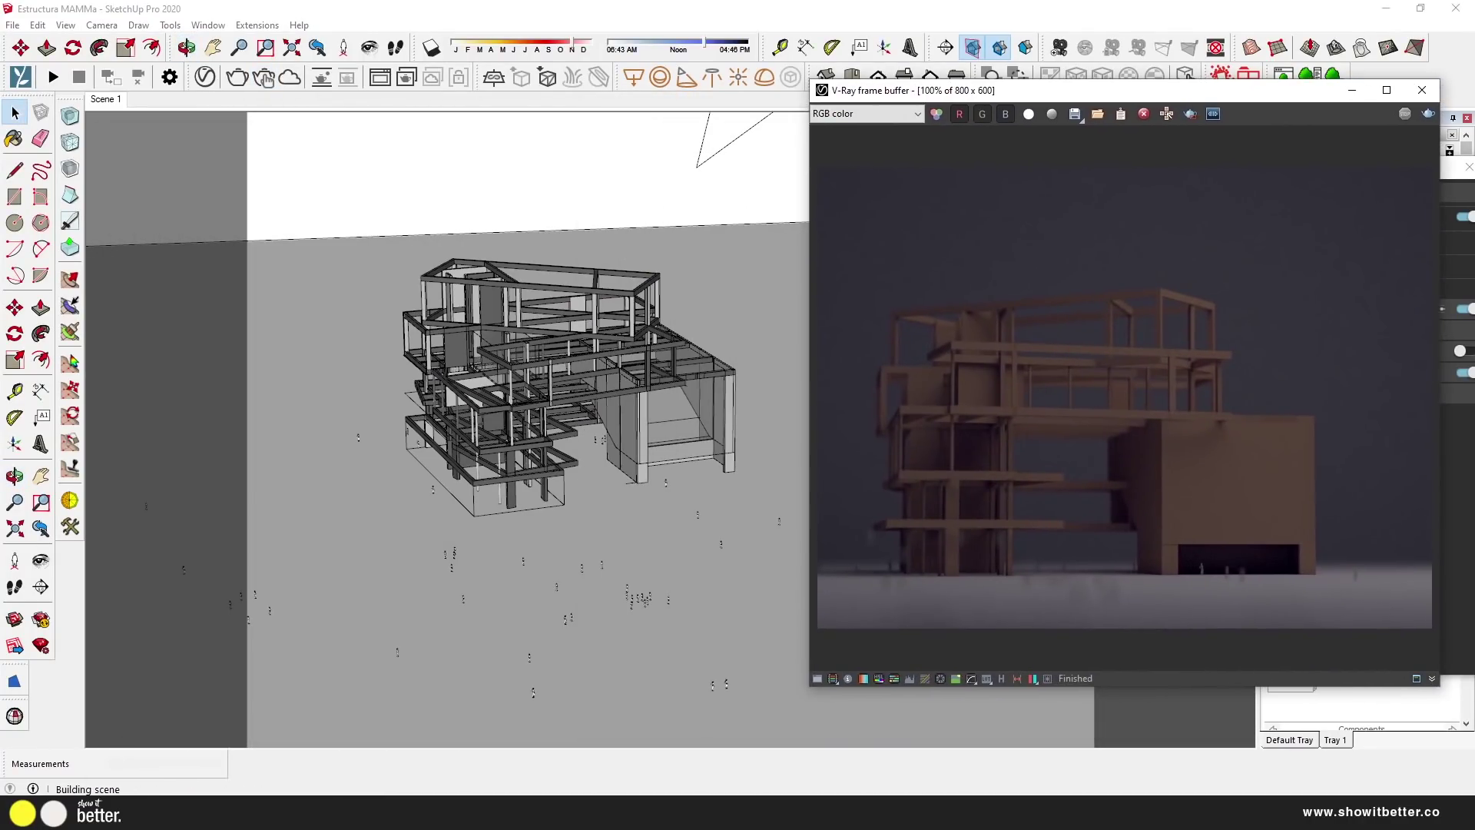
- Move the render window out of the way and orbit in closer to the building for a new camera angle
{"action": "left_click_drag", "start_coordinate": [1202, 52], "coordinate": [1198, 26]}
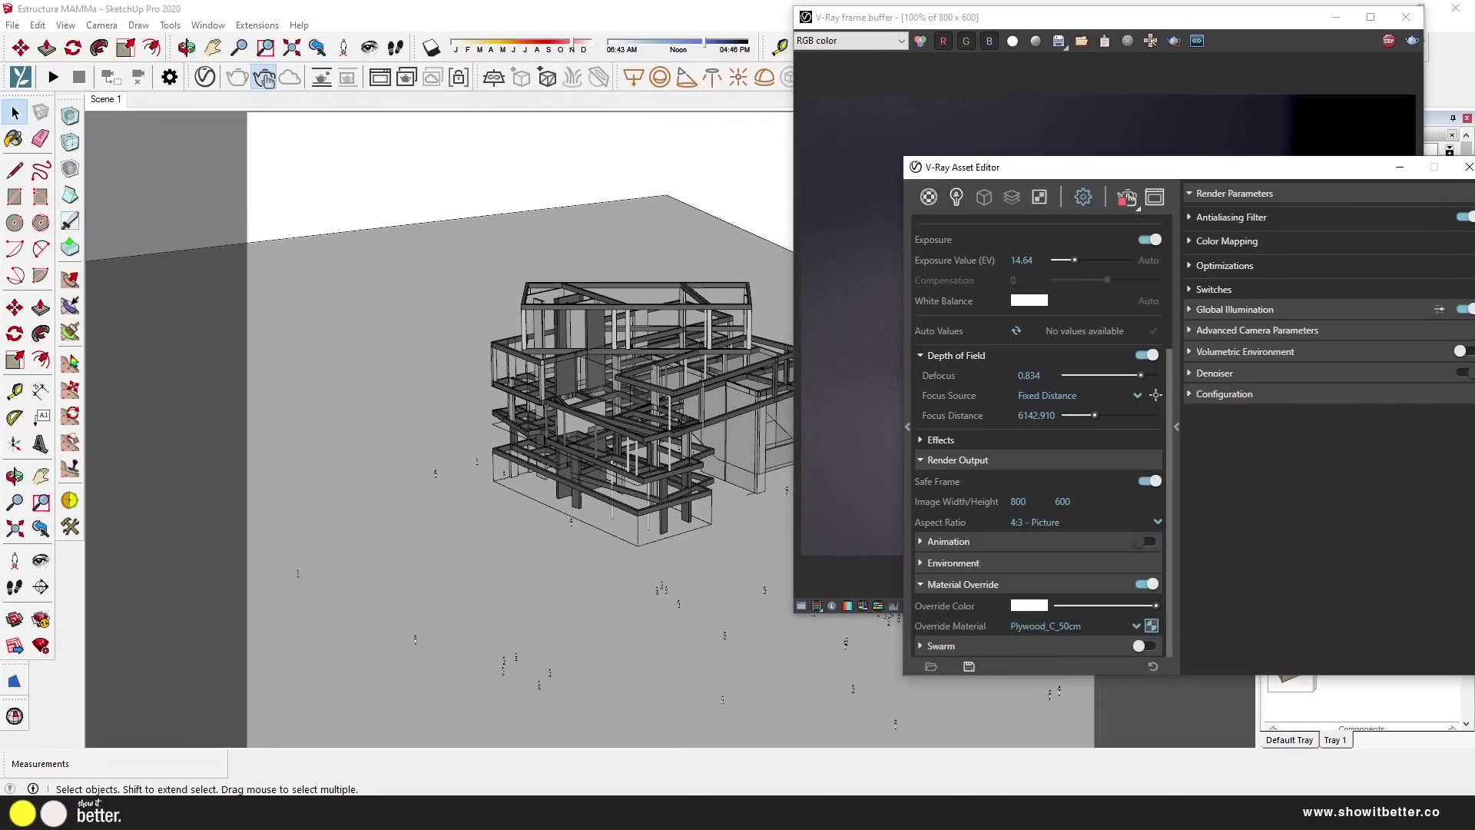
{"action": "left_click", "coordinate": [852, 307]}
{"action": "mouse_move", "coordinate": [756, 615]}
{"action": "middle_mouse_down"}
{"action": "mouse_move", "coordinate": [764, 576]}
{"action": "mouse_move", "coordinate": [512, 588]}
{"action": "middle_mouse_up"}
{"action": "mouse_move", "coordinate": [1281, 381]}
{"action": "middle_mouse_down"}
{"action": "mouse_move", "coordinate": [1229, 454]}
{"action": "mouse_move", "coordinate": [1214, 523]}
{"action": "middle_mouse_up"}
- Adjust the camera's Field of View to about 29.23 degrees while orbiting and zooming to frame the whole structure
{"action": "left_click", "coordinate": [102, 25]}
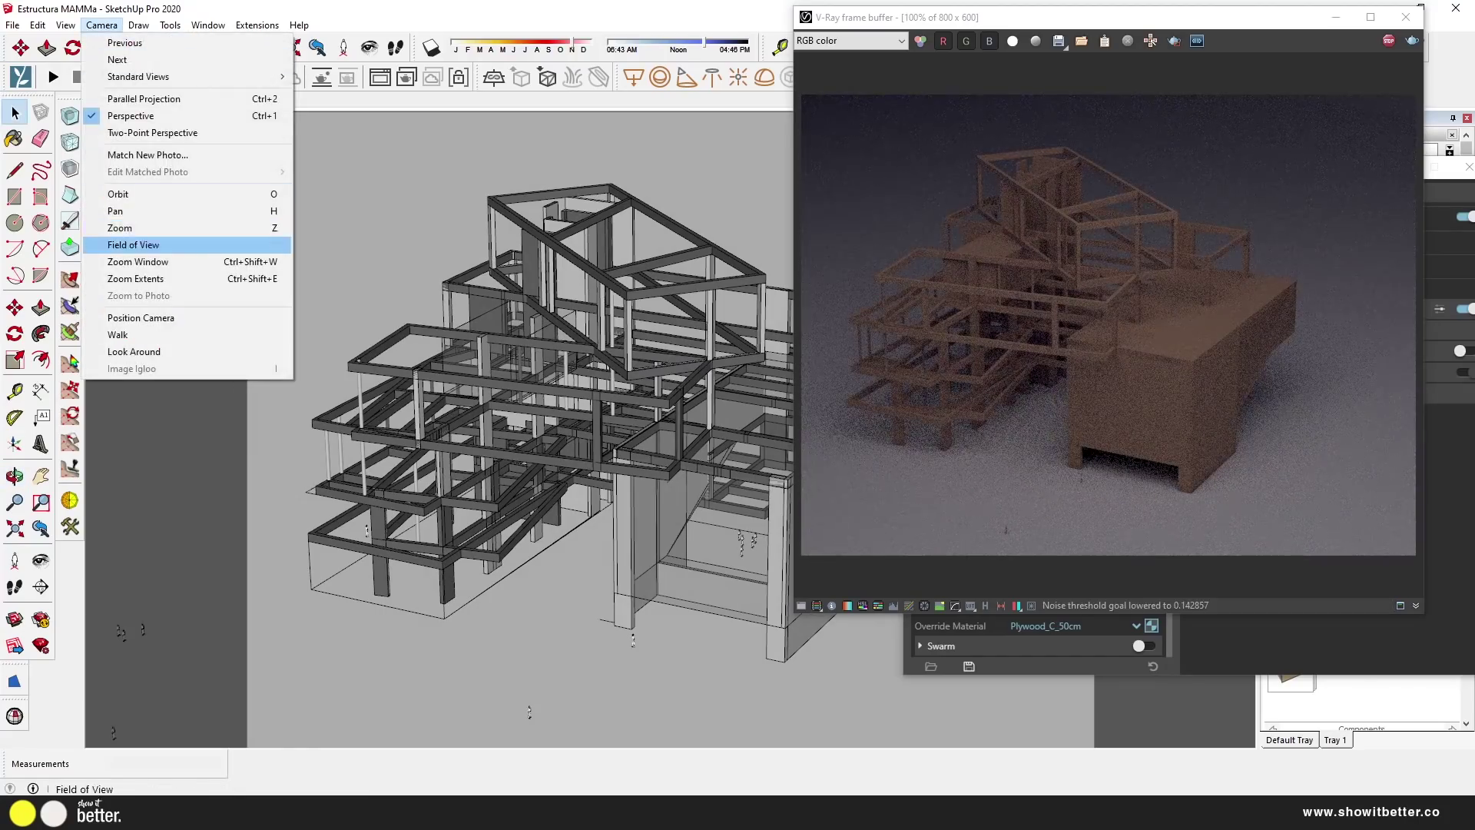
{"action": "left_click", "coordinate": [123, 245]}
{"action": "left_click_drag", "start_coordinate": [538, 369], "coordinate": [538, 484]}
{"action": "mouse_move", "coordinate": [537, 484]}
{"action": "middle_mouse_down"}
{"action": "mouse_move", "coordinate": [653, 346]}
{"action": "mouse_move", "coordinate": [615, 307]}
{"action": "middle_mouse_up"}
{"action": "mouse_move", "coordinate": [537, 369]}
{"action": "middle_mouse_down", "text": "shift"}
{"action": "mouse_move", "coordinate": [627, 371]}
{"action": "mouse_move", "coordinate": [614, 338]}
{"action": "middle_mouse_up", "text": "shift"}
{"action": "scroll", "coordinate": [553, 407], "scroll_direction": "up", "scroll_amount": 2}
{"action": "left_click_drag", "start_coordinate": [553, 369], "coordinate": [553, 430]}
{"action": "mouse_move", "coordinate": [477, 430]}
{"action": "middle_mouse_down"}
{"action": "mouse_move", "coordinate": [653, 430]}
{"action": "mouse_move", "coordinate": [622, 419]}
{"action": "middle_mouse_up"}
{"action": "scroll", "coordinate": [554, 430], "scroll_direction": "down", "scroll_amount": 3}
{"action": "left_click_drag", "start_coordinate": [553, 430], "coordinate": [553, 361]}
{"action": "mouse_move", "coordinate": [553, 361]}
{"action": "middle_mouse_down"}
{"action": "mouse_move", "coordinate": [592, 438]}
{"action": "mouse_move", "coordinate": [646, 445]}
{"action": "middle_mouse_up"}
{"action": "scroll", "coordinate": [591, 438], "scroll_direction": "down", "scroll_amount": 1}
{"action": "scroll", "coordinate": [597, 538], "scroll_direction": "down", "scroll_amount": 2}
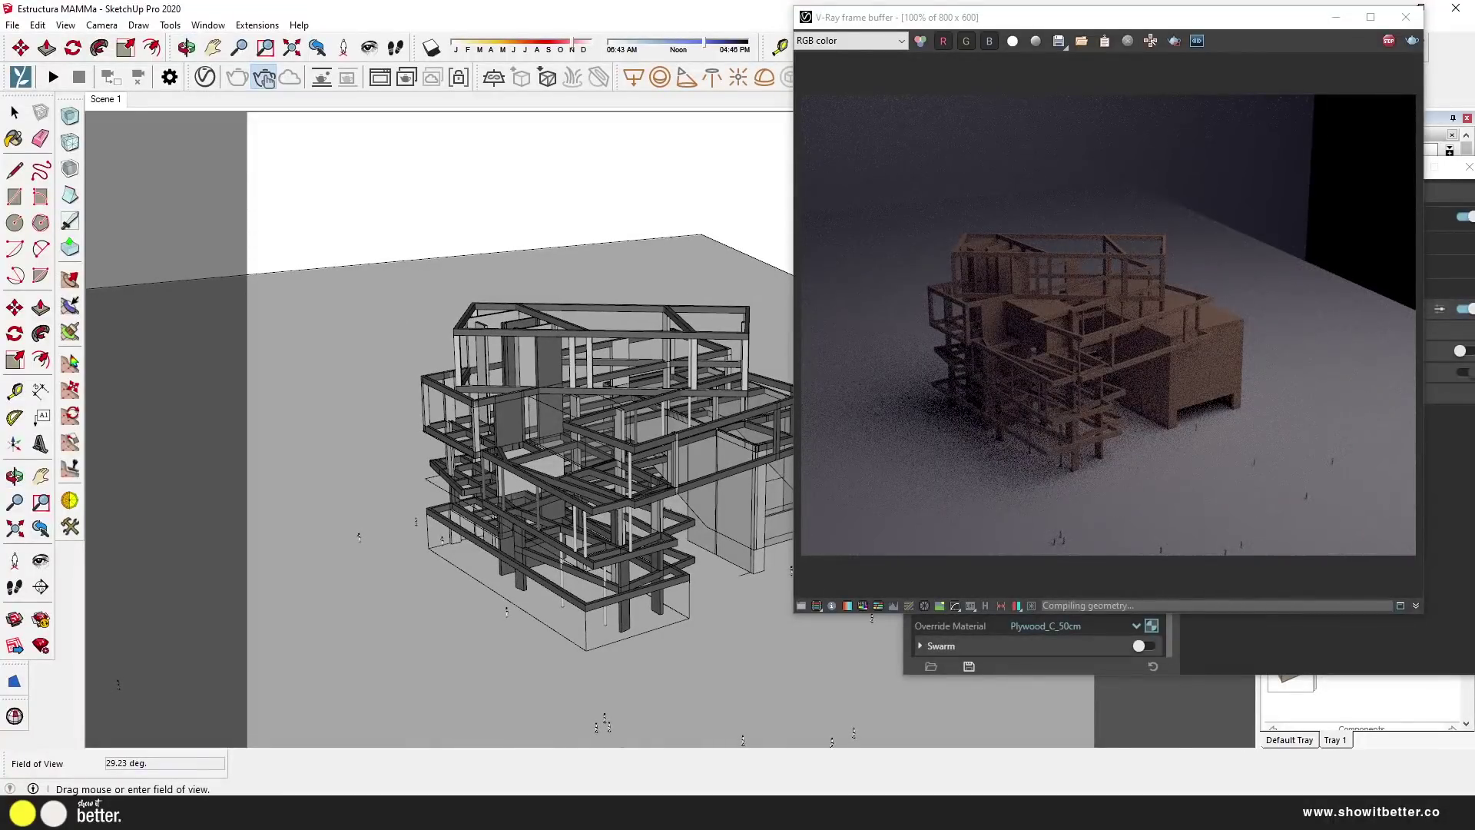
- Move the render window aside, check the scene's V-Ray lights and stop the interactive render
{"action": "left_click_drag", "start_coordinate": [1189, 22], "coordinate": [545, 80]}
{"action": "left_click", "coordinate": [957, 198]}
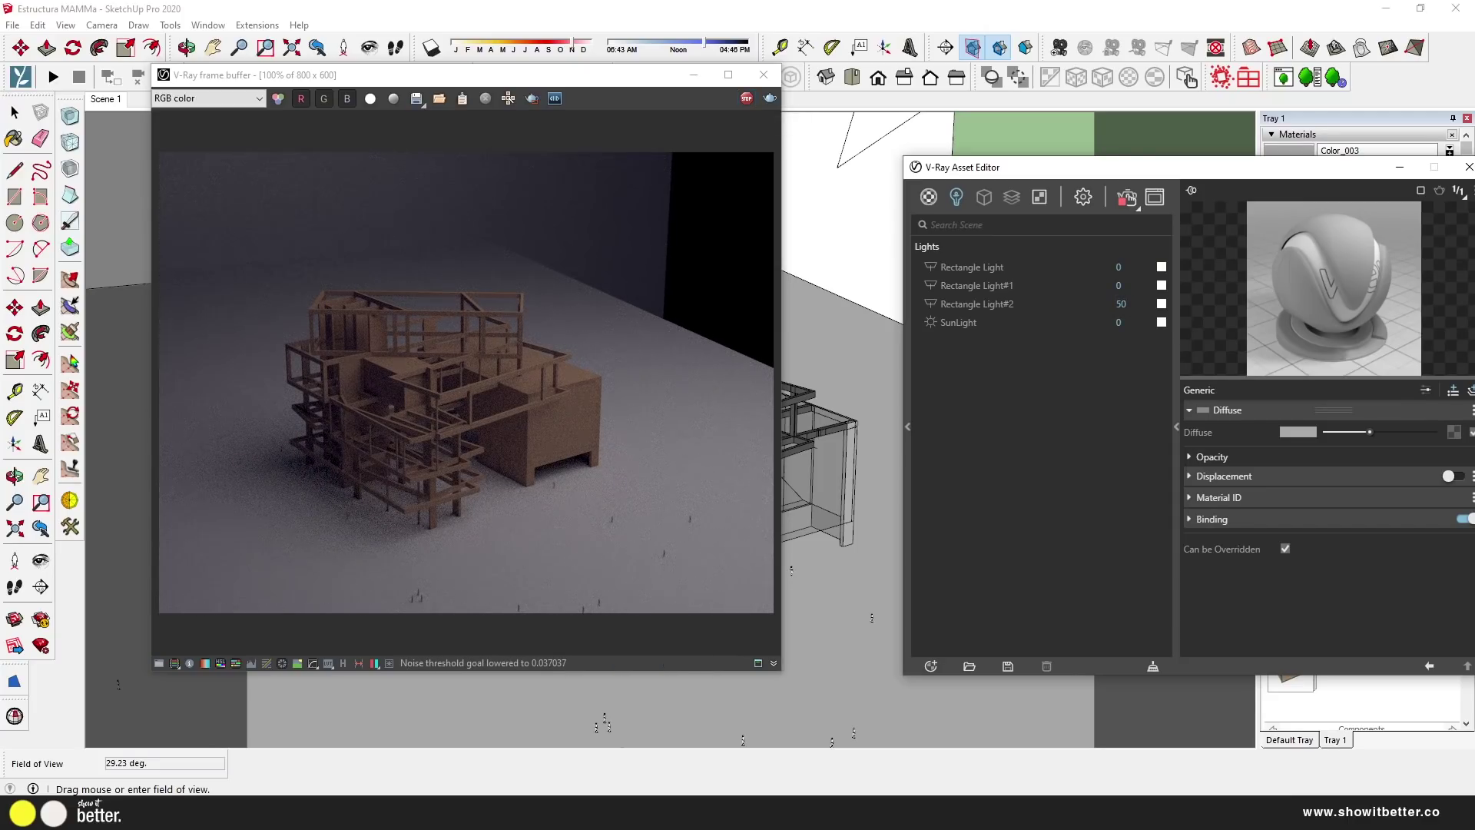
{"action": "left_click", "coordinate": [1128, 198]}
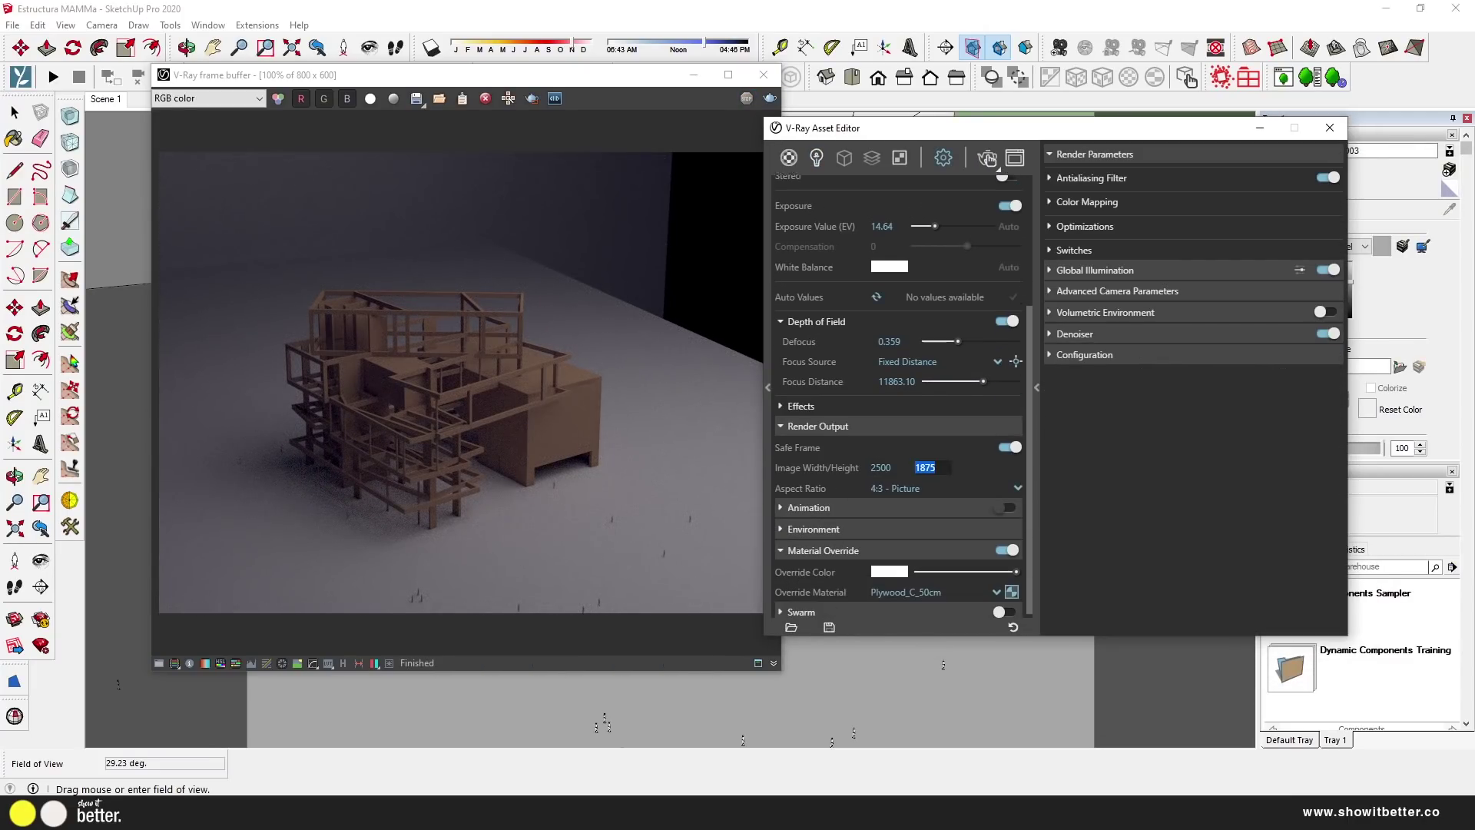
- Set the render output width to 400 pixels and start an interactive render with both V-Ray windows rearranged around the model
{"action": "left_click_drag", "start_coordinate": [999, 128], "coordinate": [1306, 332]}
{"action": "left_click_drag", "start_coordinate": [499, 74], "coordinate": [282, 166]}
{"action": "middle_click_drag", "start_coordinate": [807, 499], "coordinate": [845, 384]}
{"action": "left_click_drag", "start_coordinate": [1306, 332], "coordinate": [1203, 177]}
{"action": "scroll", "coordinate": [1098, 461], "scroll_direction": "down", "scroll_amount": 3}
{"action": "double_click", "coordinate": [1083, 511]}
{"action": "type", "text": "400"}
{"action": "left_click", "coordinate": [1190, 206]}
{"action": "left_click_drag", "start_coordinate": [230, 166], "coordinate": [358, 146]}
- Reframe the building from a low, near-frontal viewpoint and use the 4:3 - Picture aspect ratio
{"action": "mouse_move", "coordinate": [807, 599]}
{"action": "middle_mouse_down"}
{"action": "mouse_move", "coordinate": [792, 569]}
{"action": "mouse_move", "coordinate": [715, 499]}
{"action": "mouse_move", "coordinate": [653, 476]}
{"action": "mouse_move", "coordinate": [653, 461]}
{"action": "middle_mouse_up"}
{"action": "left_click_drag", "start_coordinate": [307, 444], "coordinate": [307, 602]}
{"action": "left_click", "coordinate": [1149, 532]}
{"action": "left_click", "coordinate": [1114, 491]}
{"action": "left_click", "coordinate": [1149, 532]}
{"action": "left_click", "coordinate": [1114, 446]}
{"action": "scroll", "coordinate": [730, 500], "scroll_direction": "down", "scroll_amount": 2}
{"action": "middle_click_drag", "start_coordinate": [730, 500], "coordinate": [714, 523]}
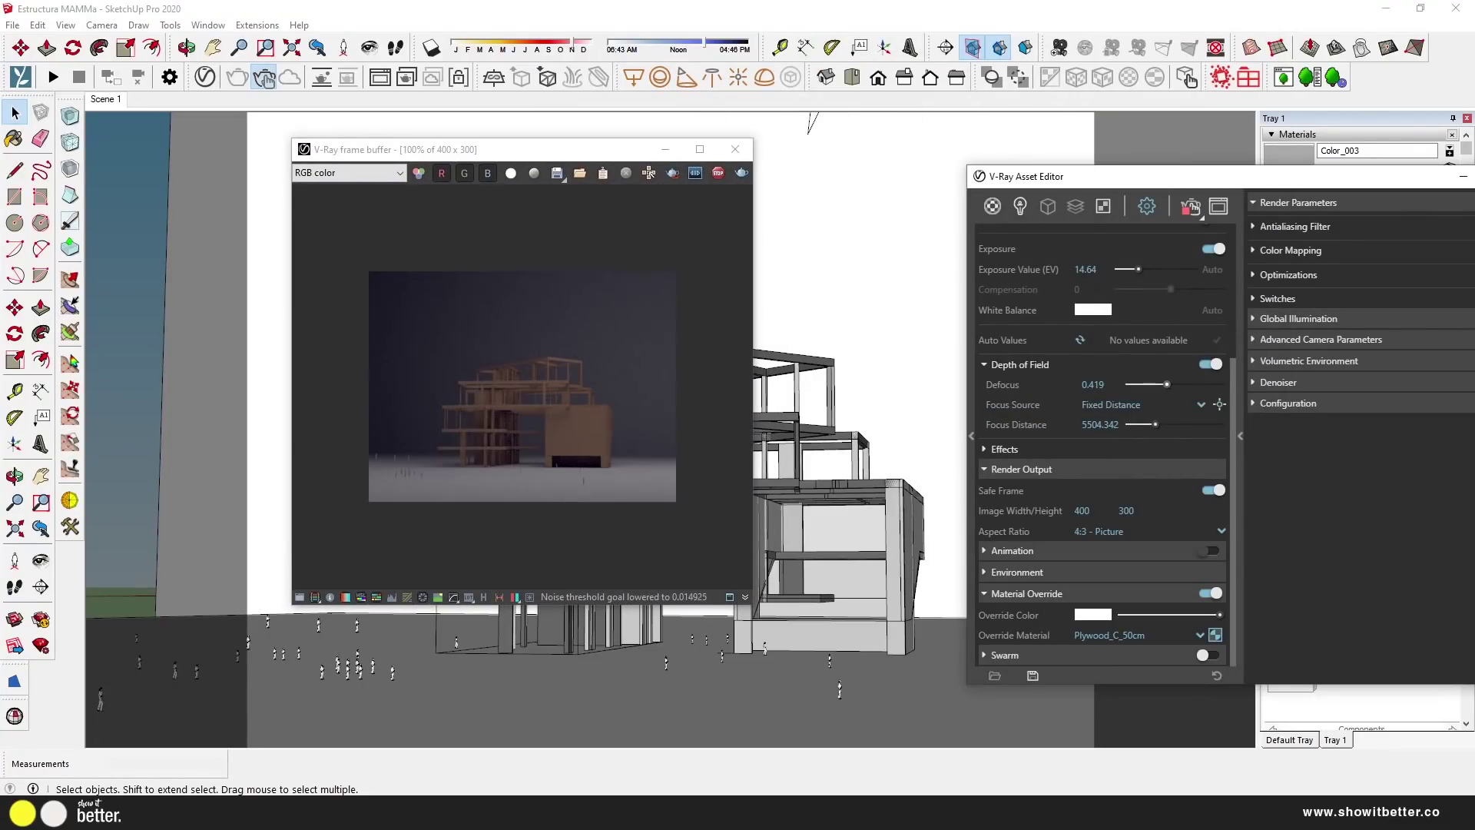
{"action": "left_click", "coordinate": [1099, 199]}
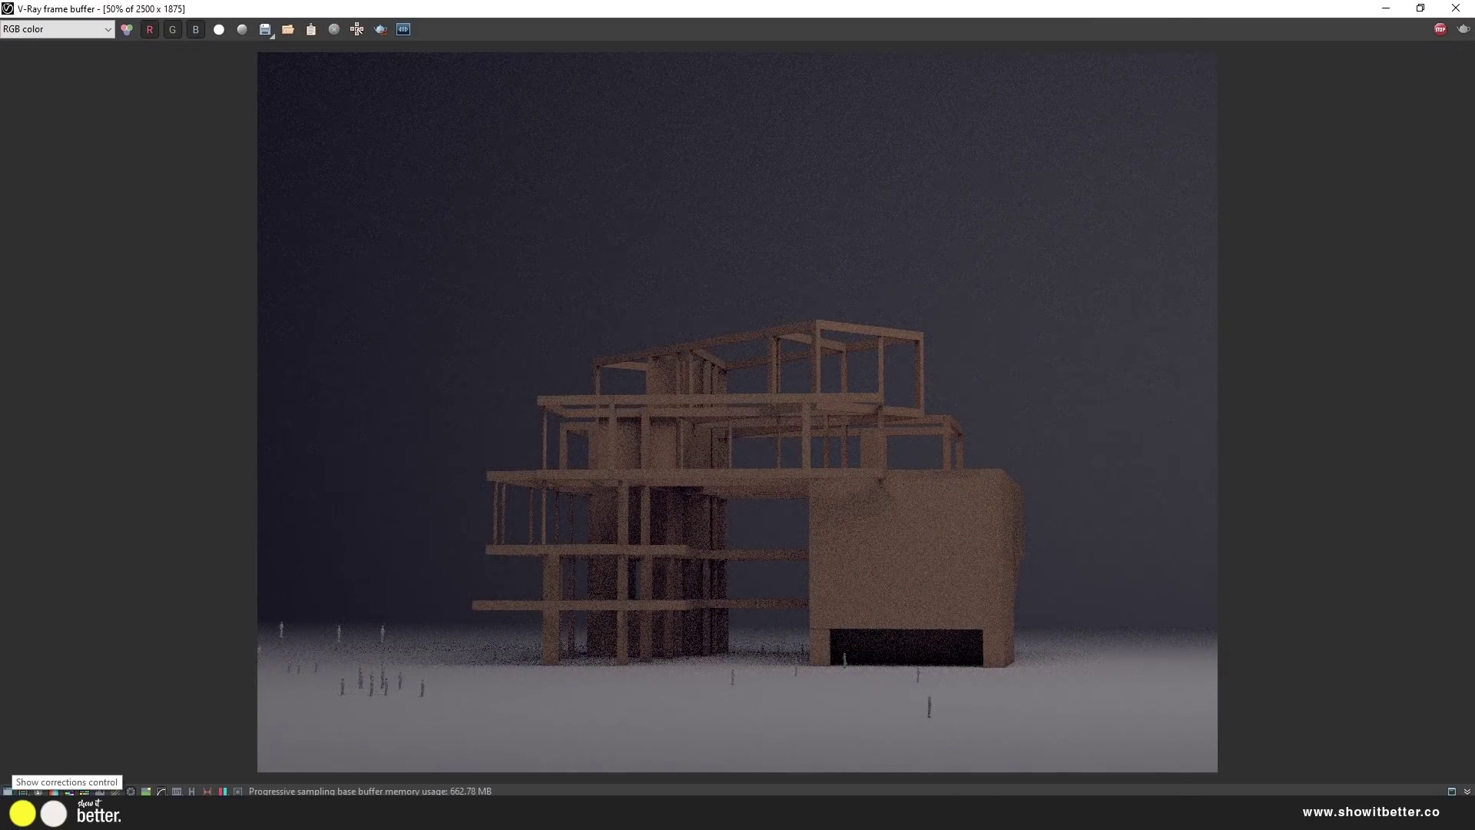
- Show the render's color corrections, set the exposure contrast to 0 and enable White Balance with a temperature of 6119
{"action": "left_click", "coordinate": [8, 792]}
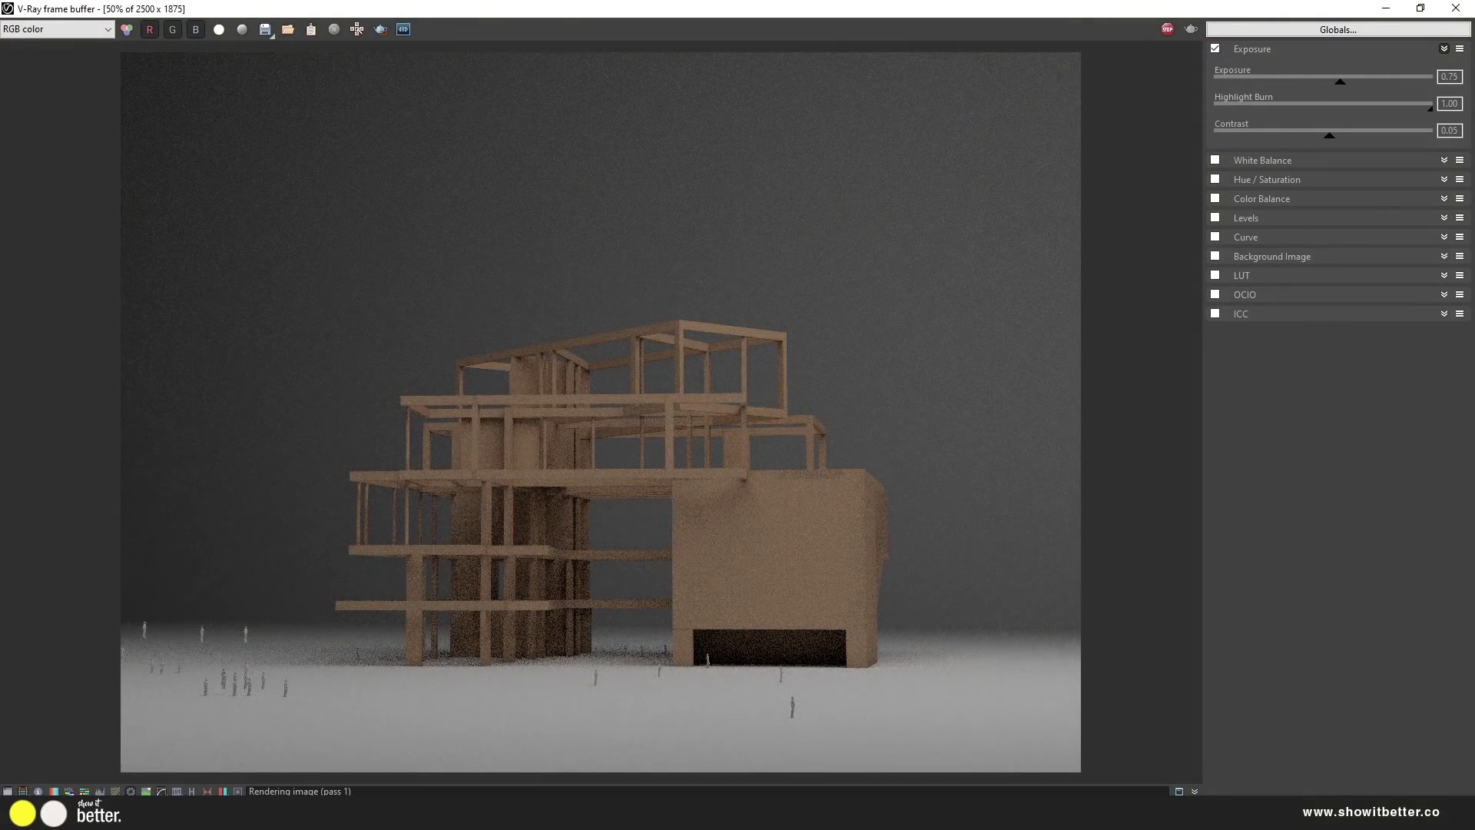
{"action": "mouse_move", "coordinate": [1329, 135]}
{"action": "left_mouse_down"}
{"action": "mouse_move", "coordinate": [1305, 136]}
{"action": "mouse_move", "coordinate": [1323, 136]}
{"action": "left_mouse_up"}
{"action": "left_click", "coordinate": [1445, 160]}
{"action": "left_click", "coordinate": [1215, 160]}
- Enable Hue / Saturation with saturation 0.16 and Color Balance with highlights at 0.12 green and -0.38 yellow
{"action": "left_click", "coordinate": [1445, 220]}
{"action": "left_click", "coordinate": [1215, 220]}
{"action": "left_click", "coordinate": [1444, 338]}
{"action": "left_click", "coordinate": [1215, 339]}
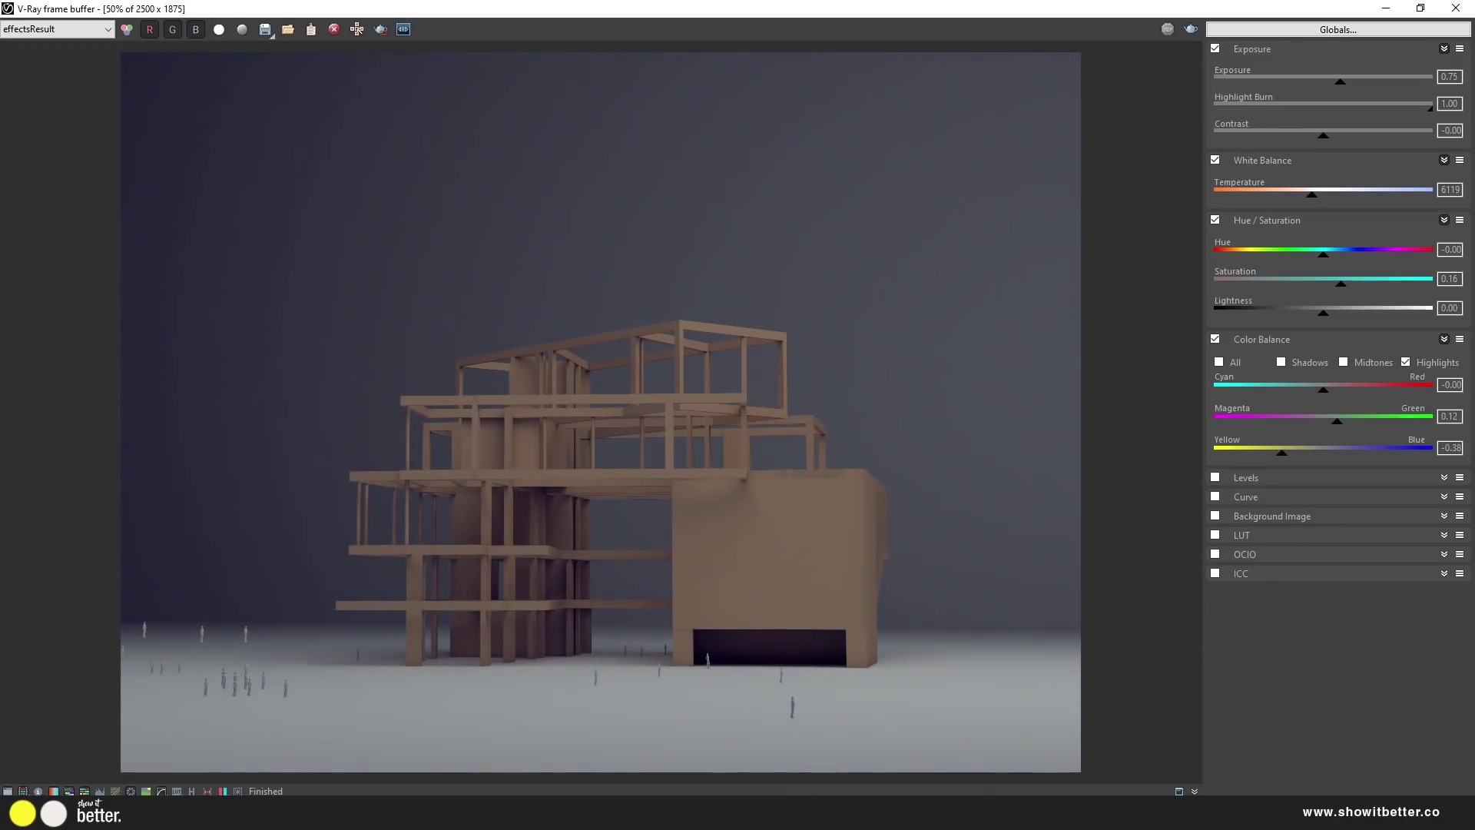
- Enable Levels and set exposure to 1.60, contrast to 0.09, white balance temperature to 6881 and the highlights' blue balance to 0.49
{"action": "left_click", "coordinate": [1444, 496]}
{"action": "left_click", "coordinate": [1430, 478]}
{"action": "left_click", "coordinate": [1215, 477]}
{"action": "left_click", "coordinate": [1431, 477]}
{"action": "left_click", "coordinate": [1431, 497]}
{"action": "left_click_drag", "start_coordinate": [1340, 81], "coordinate": [1359, 82]}
{"action": "left_click_drag", "start_coordinate": [1323, 135], "coordinate": [1333, 135]}
{"action": "left_click_drag", "start_coordinate": [1337, 194], "coordinate": [1336, 194]}
- Save the corrected render as a PNG named test in the june 14 2021 folder
{"action": "left_click", "coordinate": [266, 30]}
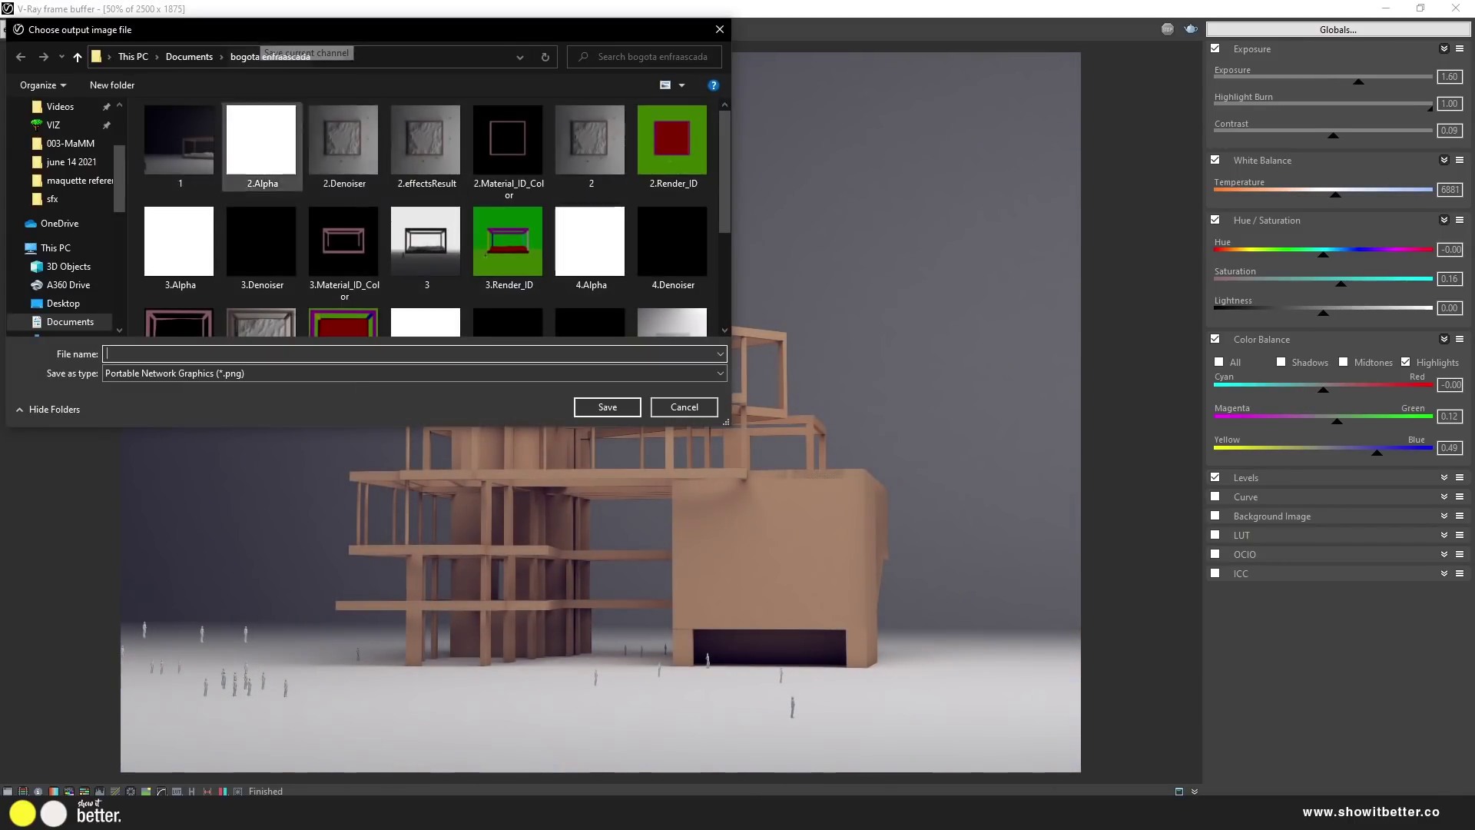
{"action": "left_click", "coordinate": [72, 161]}
{"action": "left_click", "coordinate": [415, 354]}
{"action": "type", "text": "test"}
{"action": "key", "text": "Return"}
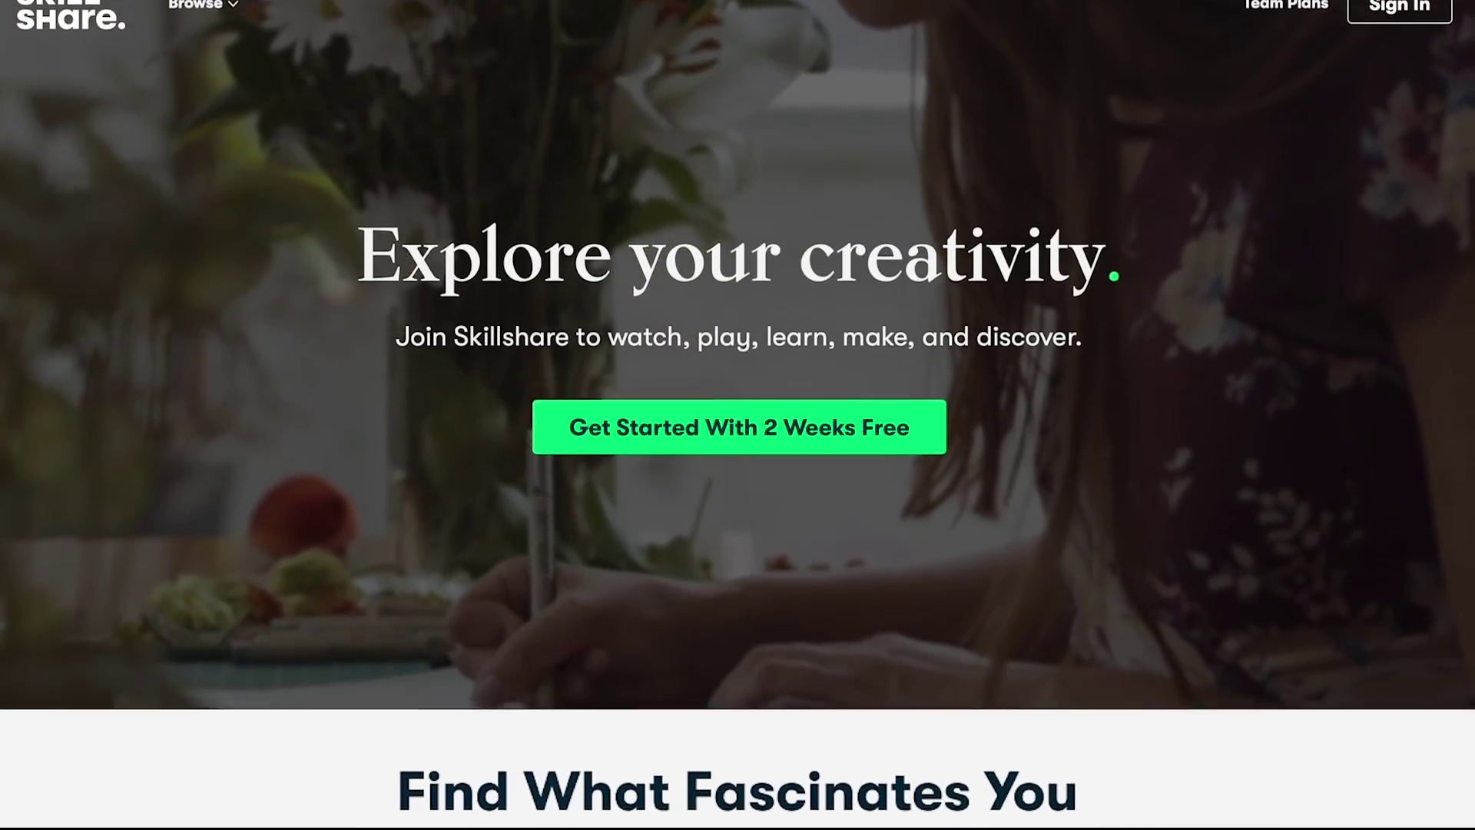
- On the Skillshare website, browse the featured classes and open the Botanical Illustration watercolor and gouache class
{"action": "scroll", "coordinate": [737, 414], "scroll_direction": "down", "scroll_amount": 6}
{"action": "scroll", "coordinate": [738, 415], "scroll_direction": "down", "scroll_amount": 3}
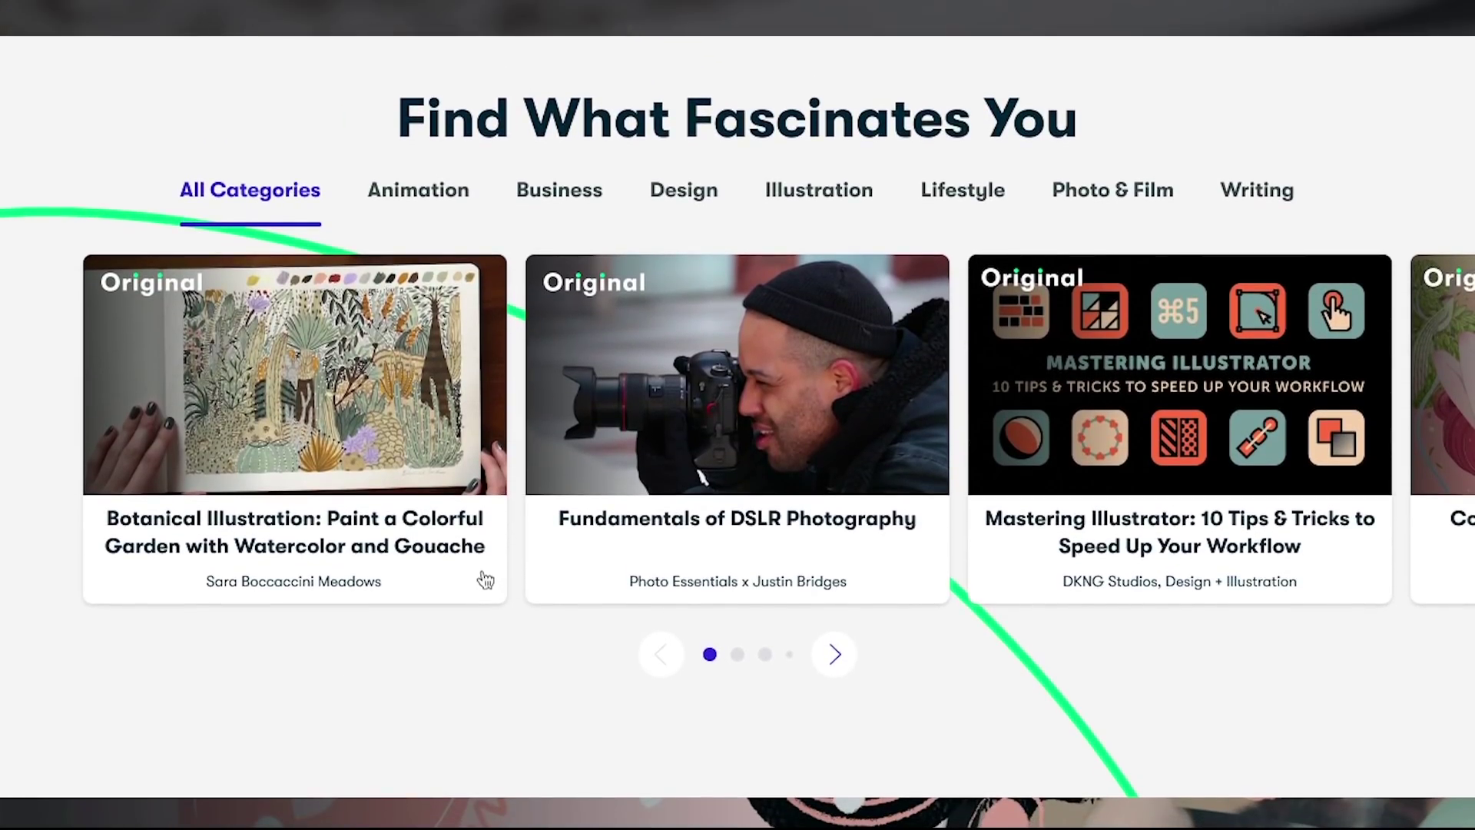
{"action": "left_click", "coordinate": [342, 401]}
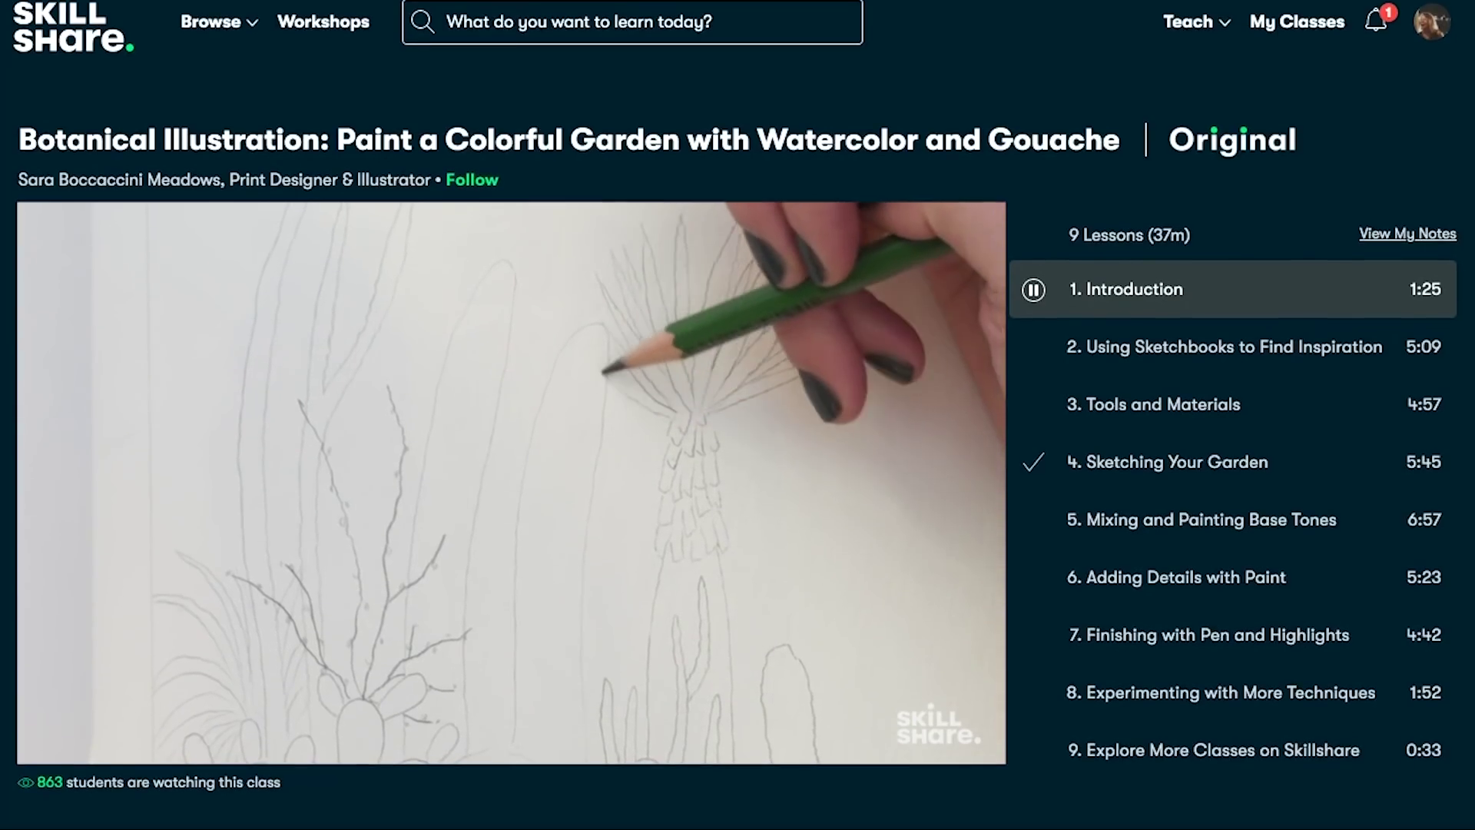
- Look through the botanical class page's project description and student projects
{"action": "scroll", "coordinate": [738, 415], "scroll_direction": "down", "scroll_amount": 5}
{"action": "scroll", "coordinate": [276, 353], "scroll_direction": "down", "scroll_amount": 3}
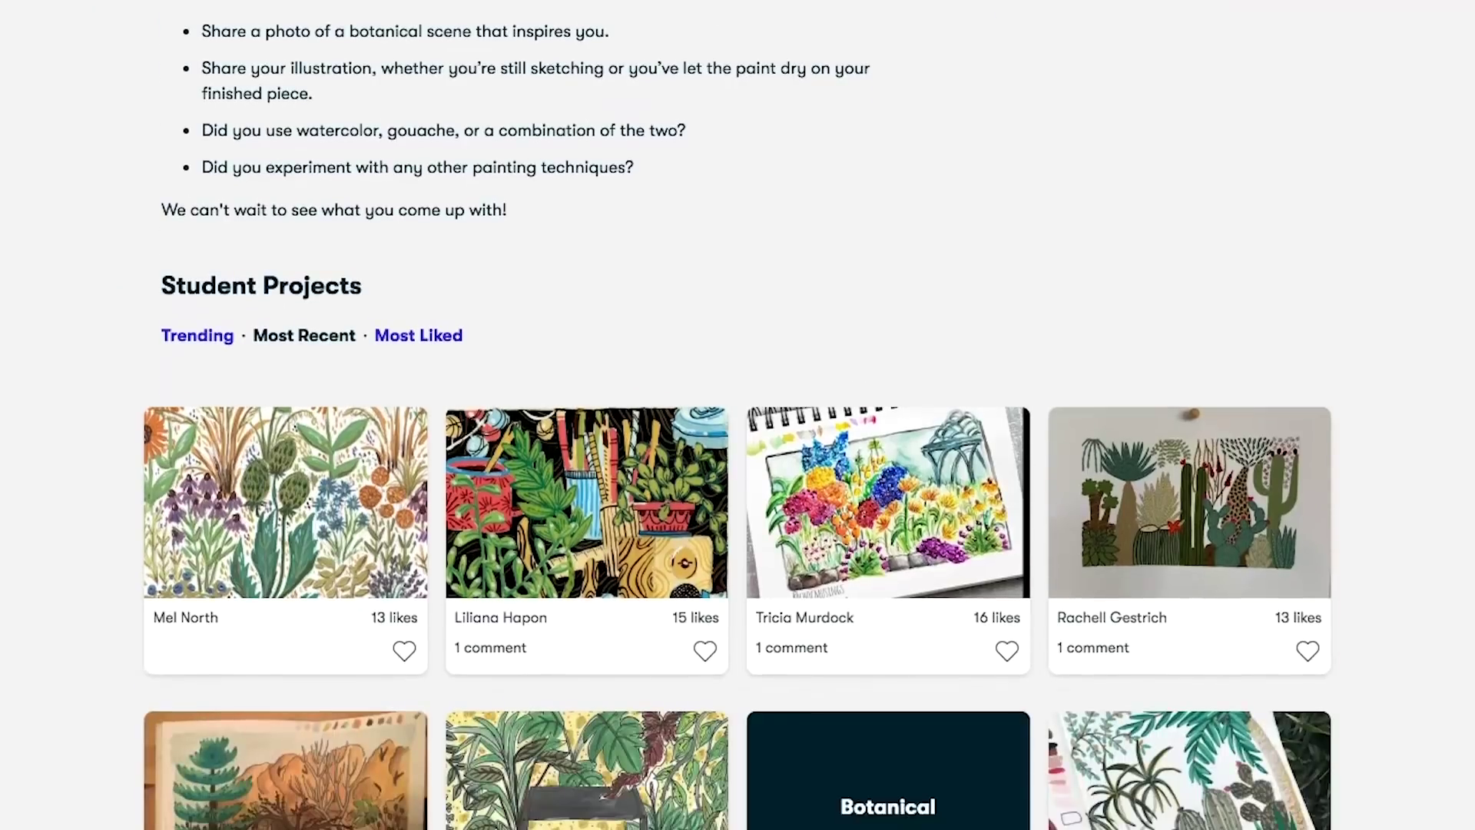
{"action": "scroll", "coordinate": [738, 415], "scroll_direction": "down", "scroll_amount": 5}
{"action": "scroll", "coordinate": [738, 415], "scroll_direction": "down", "scroll_amount": 3}
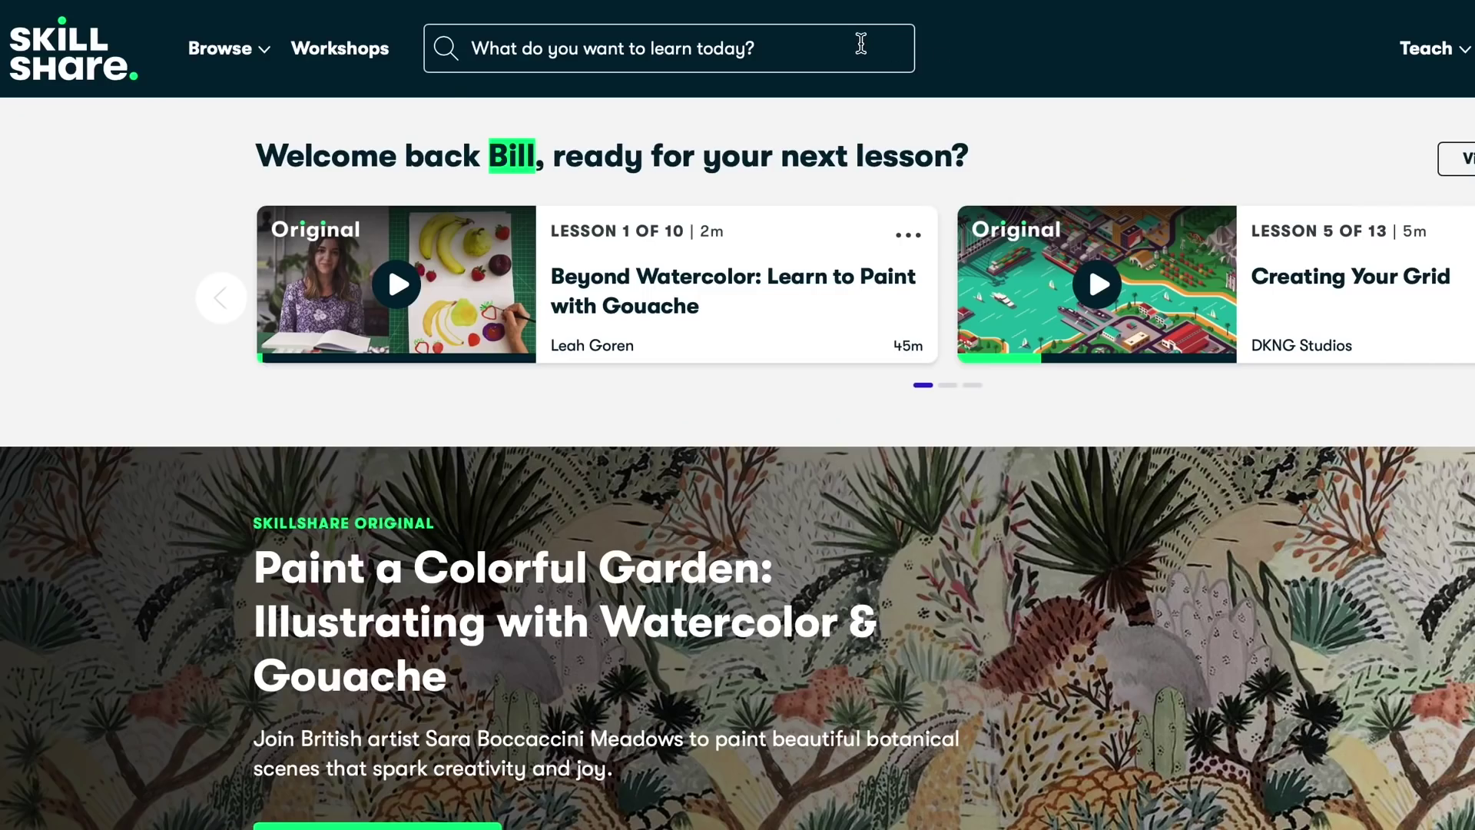
- Search Skillshare for Logo Design and open the class Logo Design with Draplin: Secrets of Shape, Type and Color
{"action": "left_click", "coordinate": [879, 46]}
{"action": "type", "text": "Logo Design"}
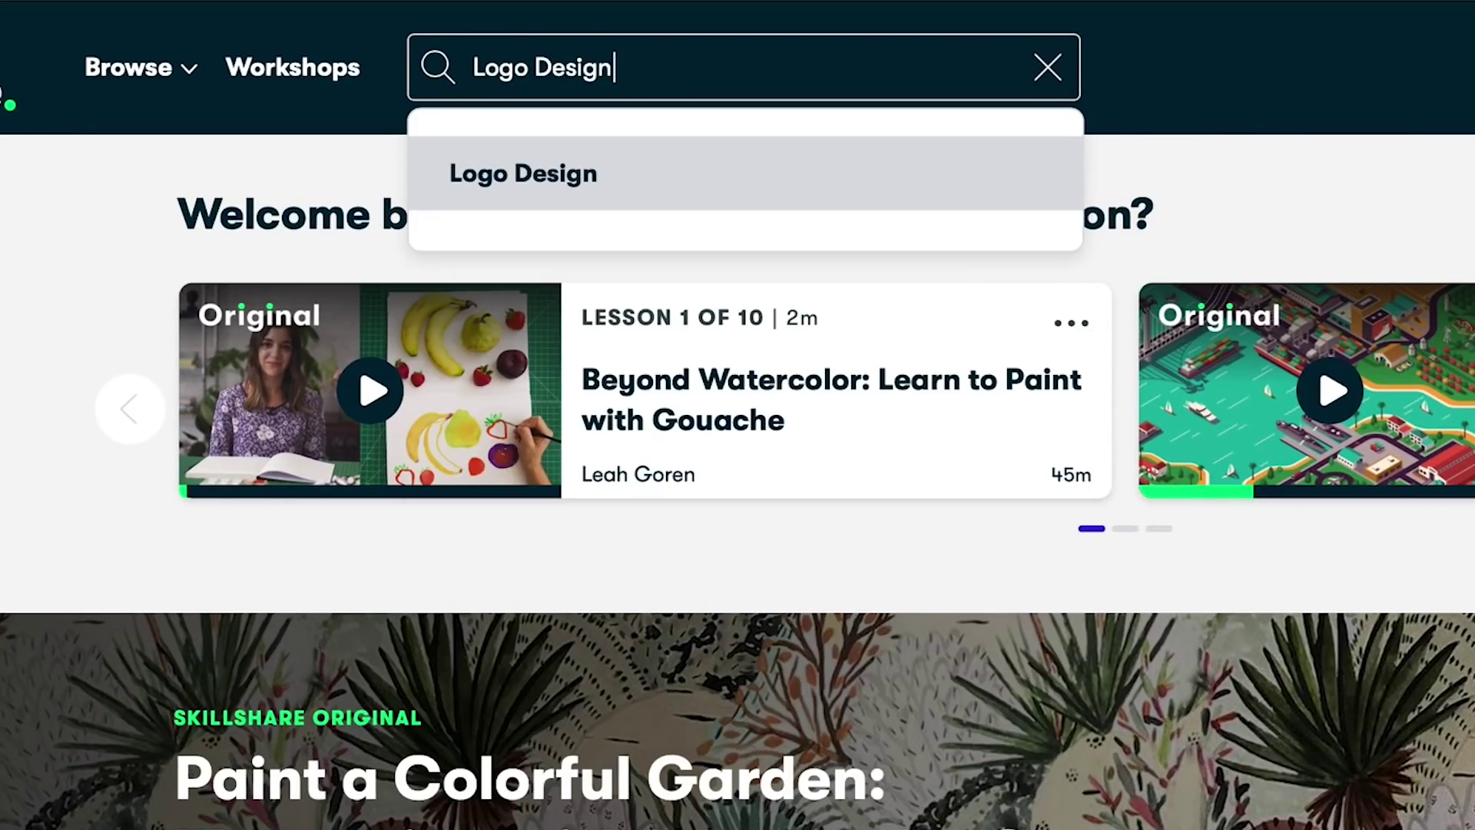
{"action": "left_click", "coordinate": [660, 184]}
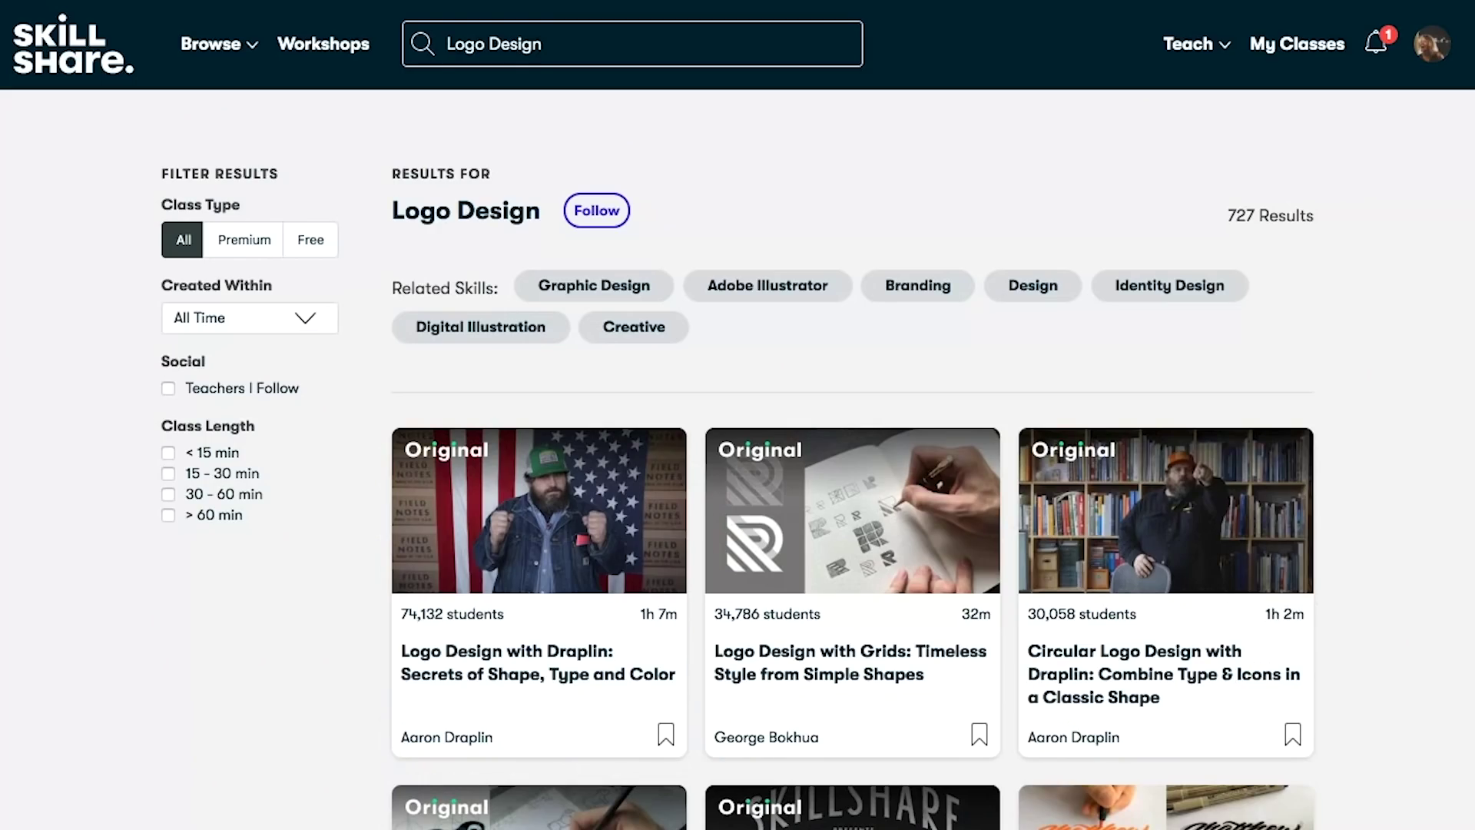
{"action": "left_click", "coordinate": [527, 678]}
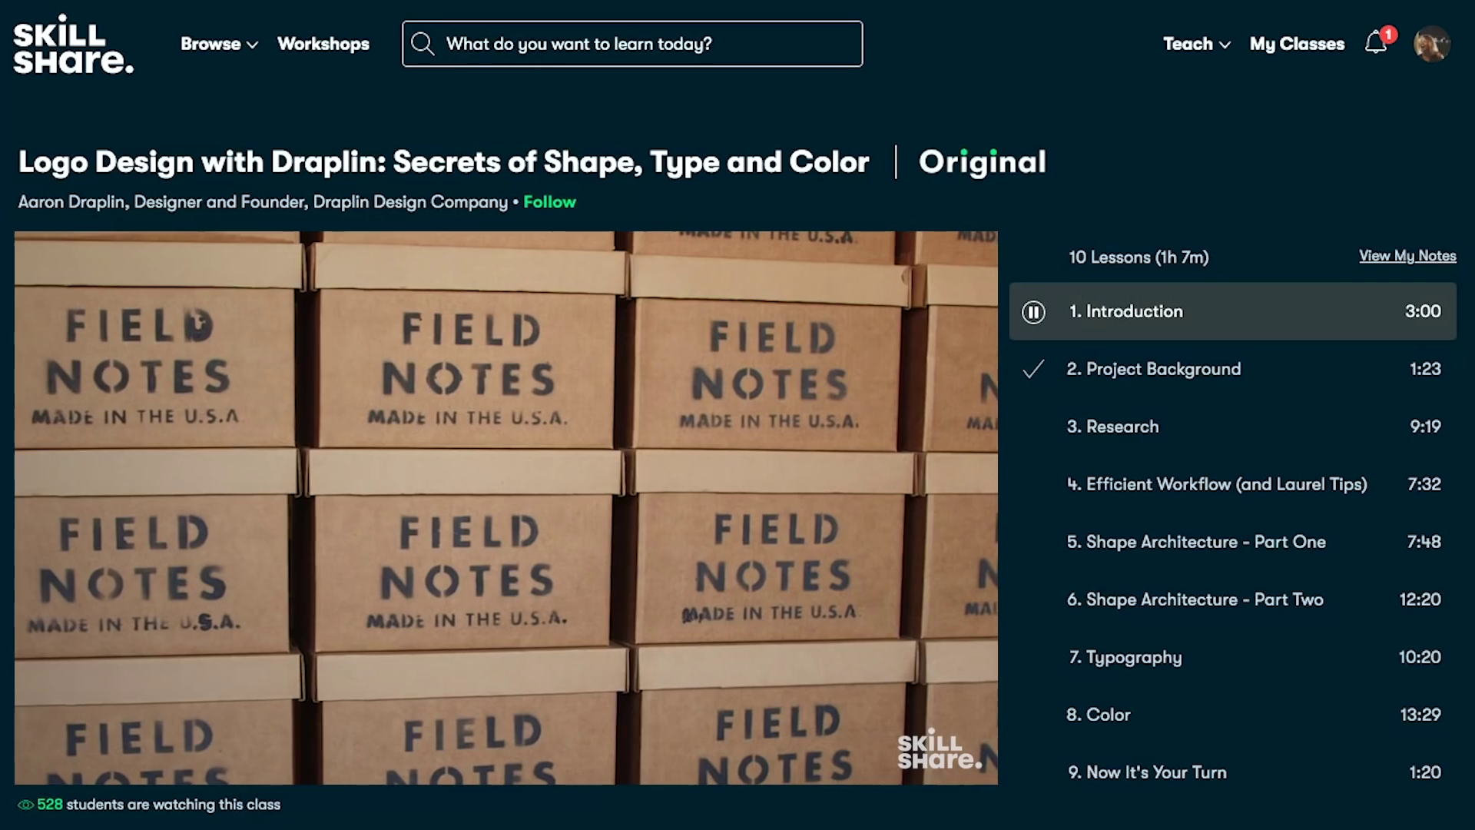